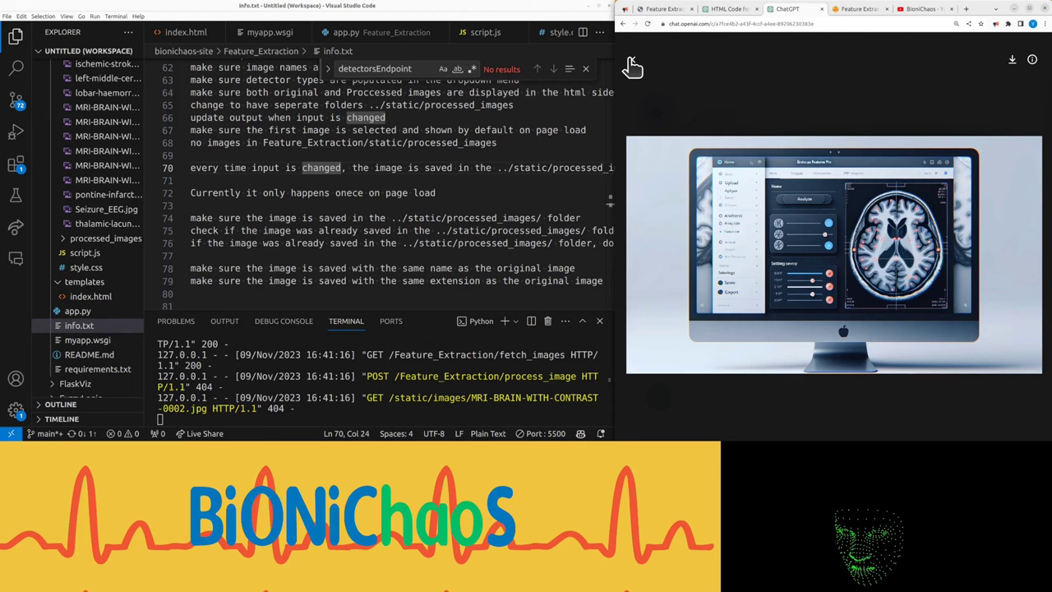
Close the generated image preview and the extra ChatGPT tab
left_click(632, 64)
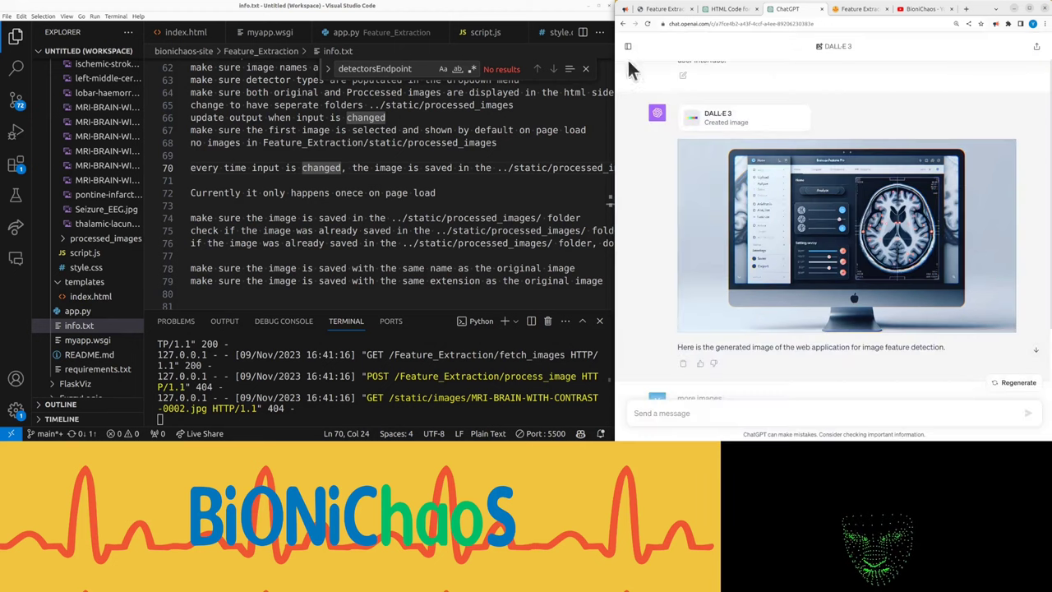
left_click(725, 9)
middle_click(795, 10)
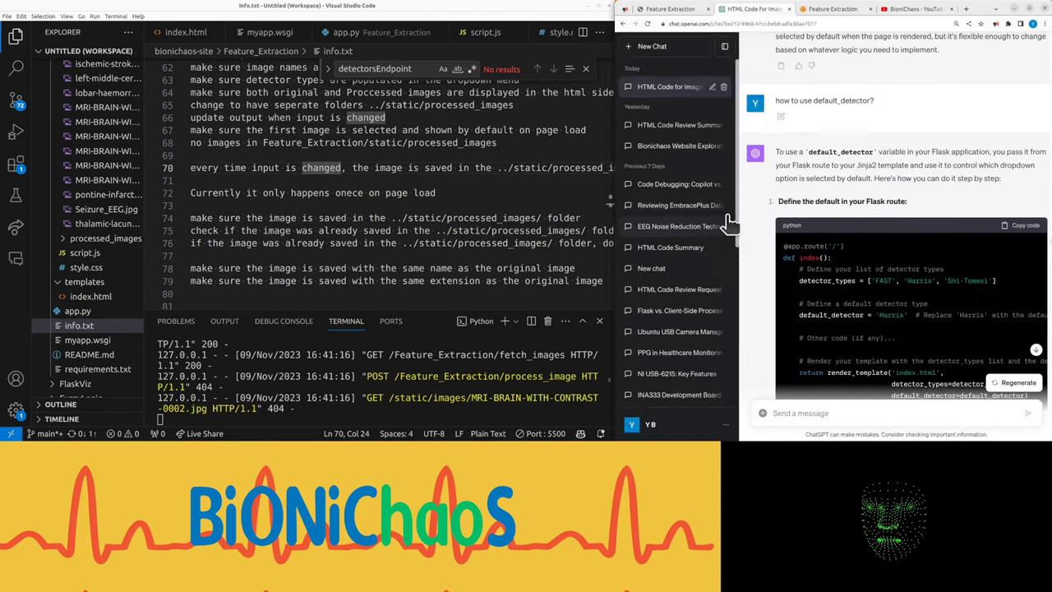
Start a new ChatGPT conversation with GPT-4 as the model
left_click(724, 46)
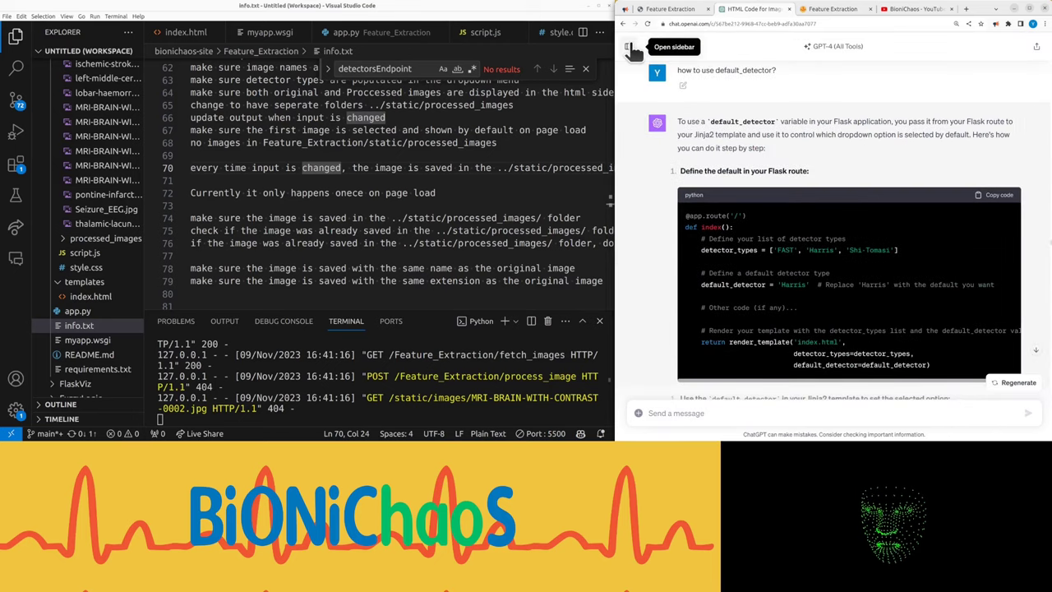
left_click(632, 48)
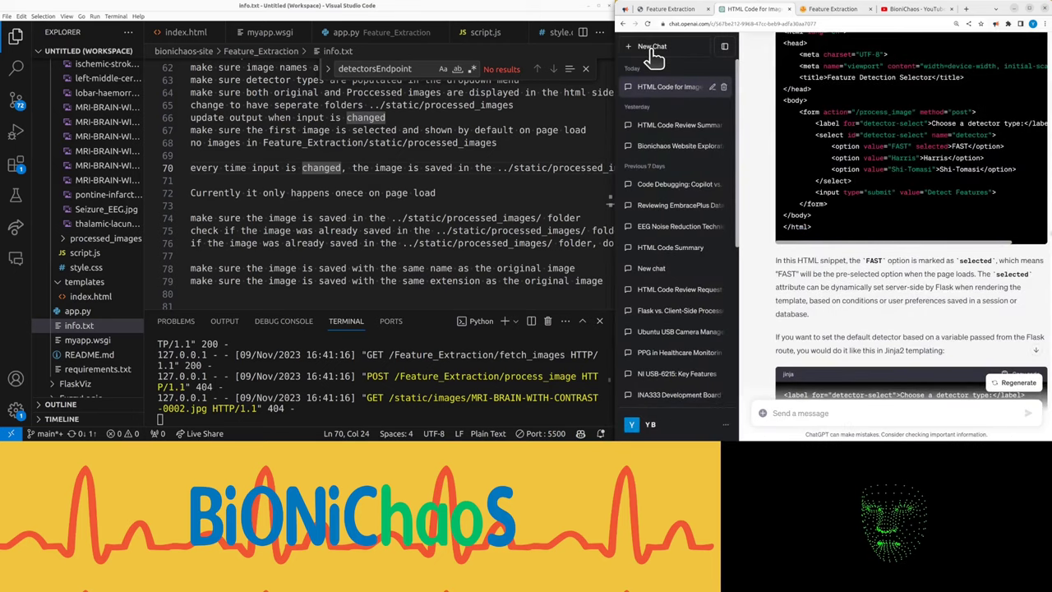
left_click(655, 51)
left_click(933, 66)
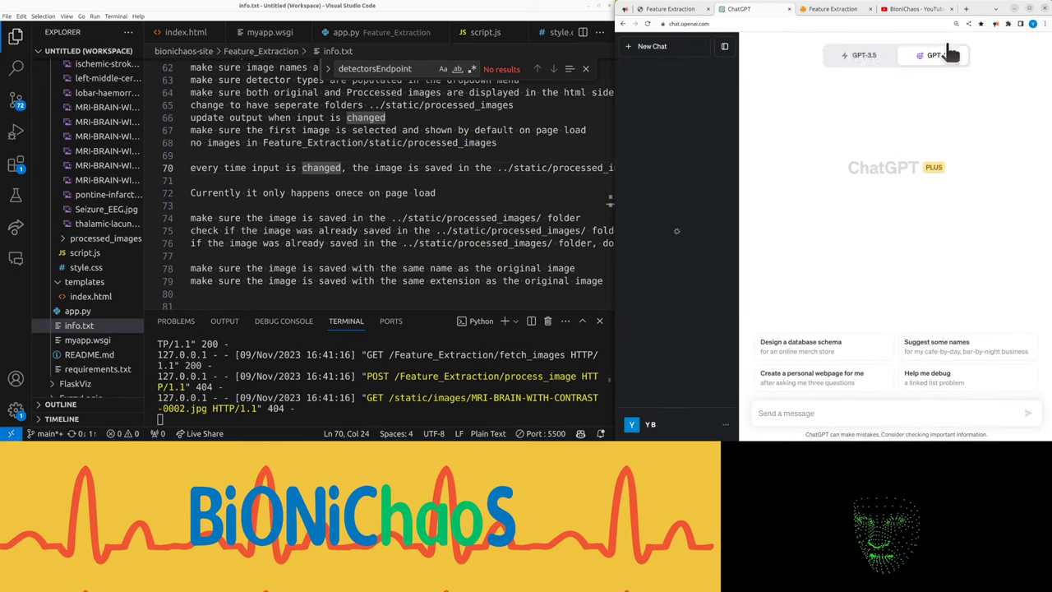
left_click(949, 54)
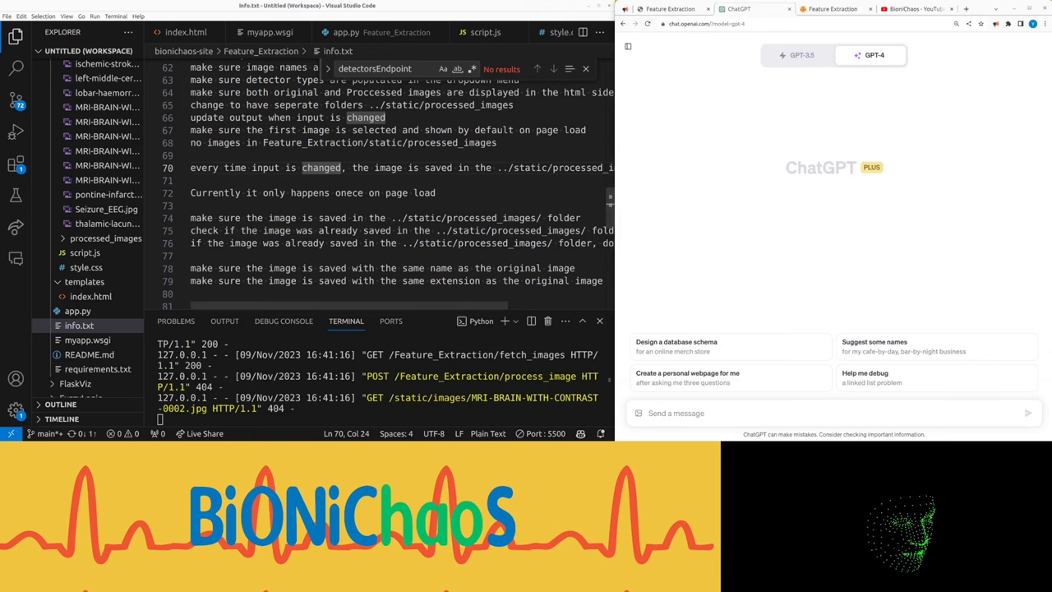
Review index.html, style.css and the project structure notes in info.txt
left_click(388, 206)
left_click(181, 33)
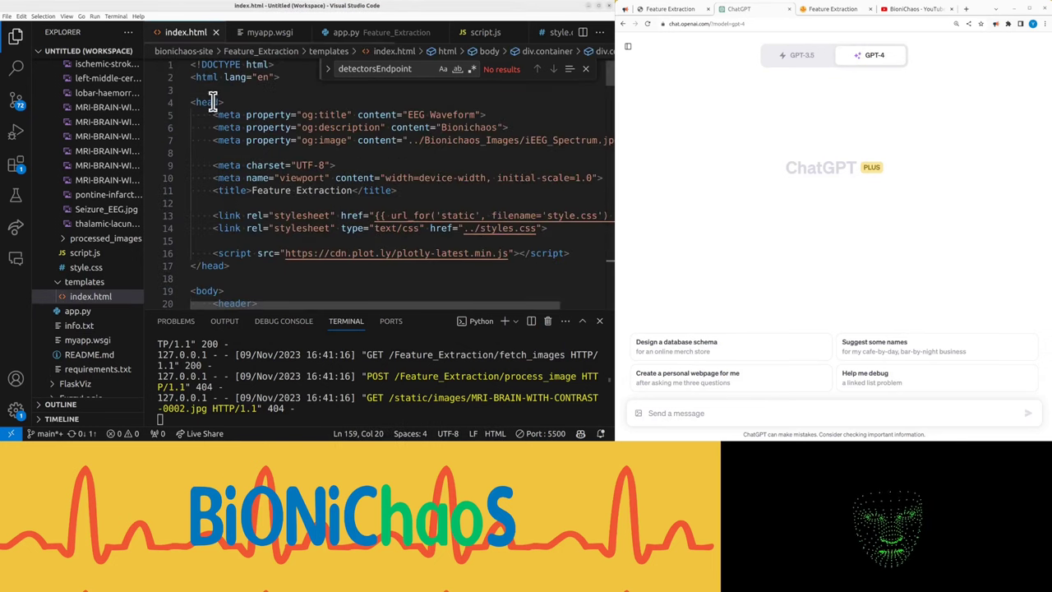
left_click(562, 32)
scroll(420, 64, "up", 3)
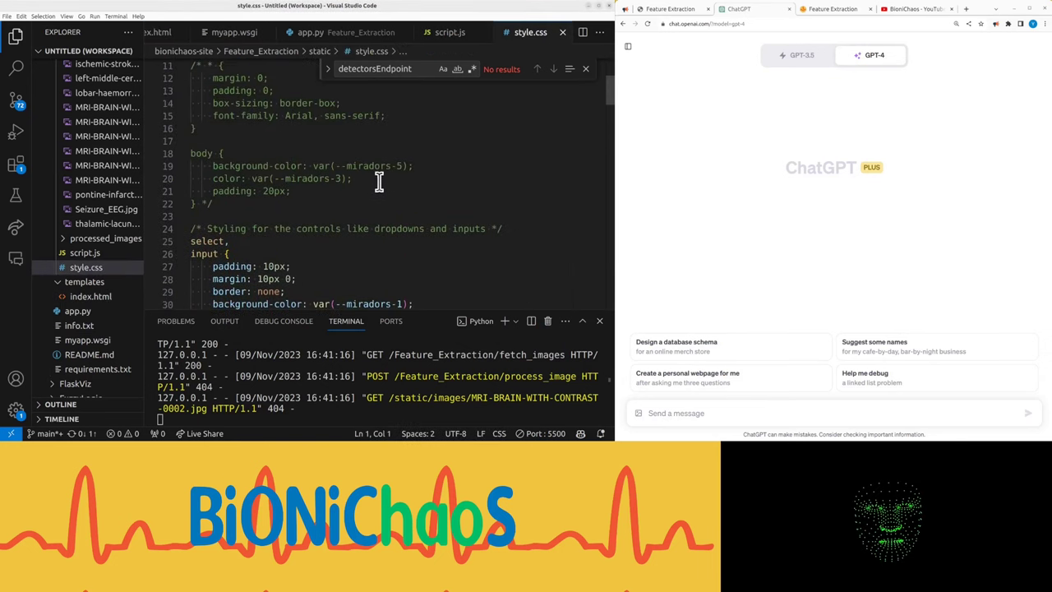
scroll(420, 64, "up", 3)
left_click(16, 36)
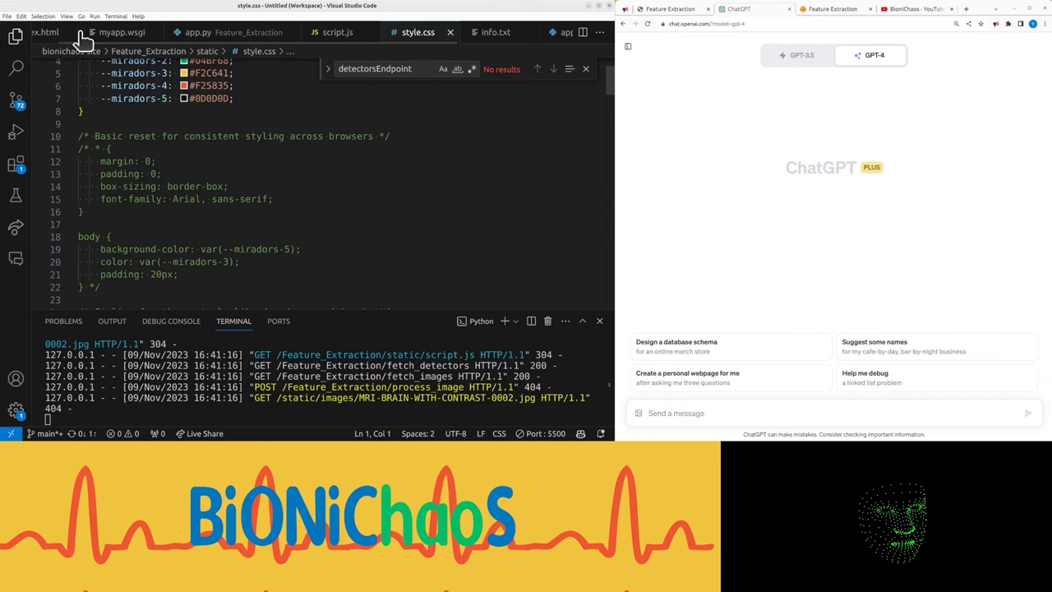
key("ctrl+Page_Down")
scroll(329, 213, "down", 1)
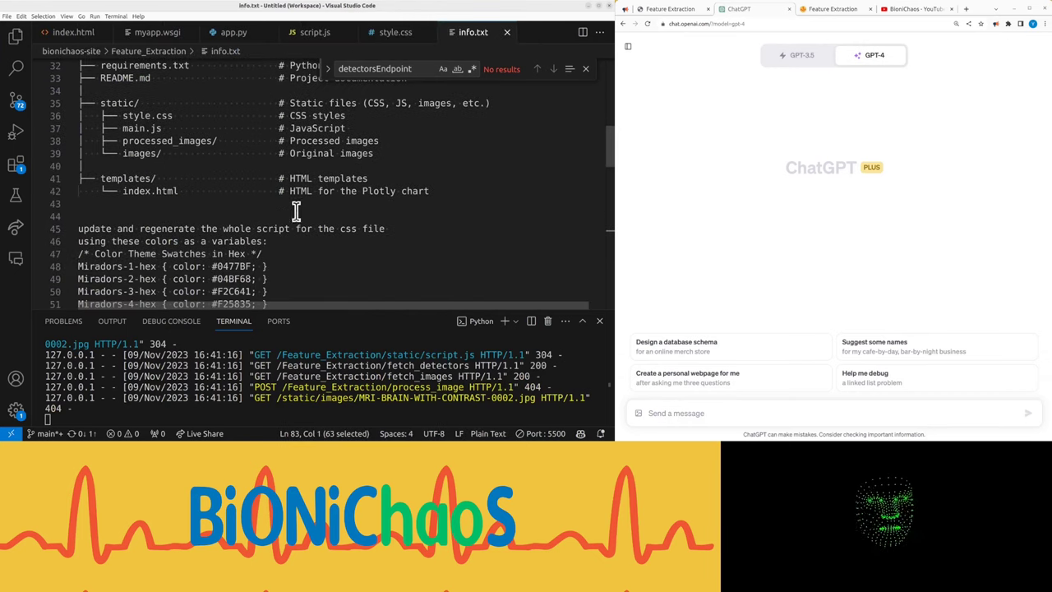
left_click(189, 216)
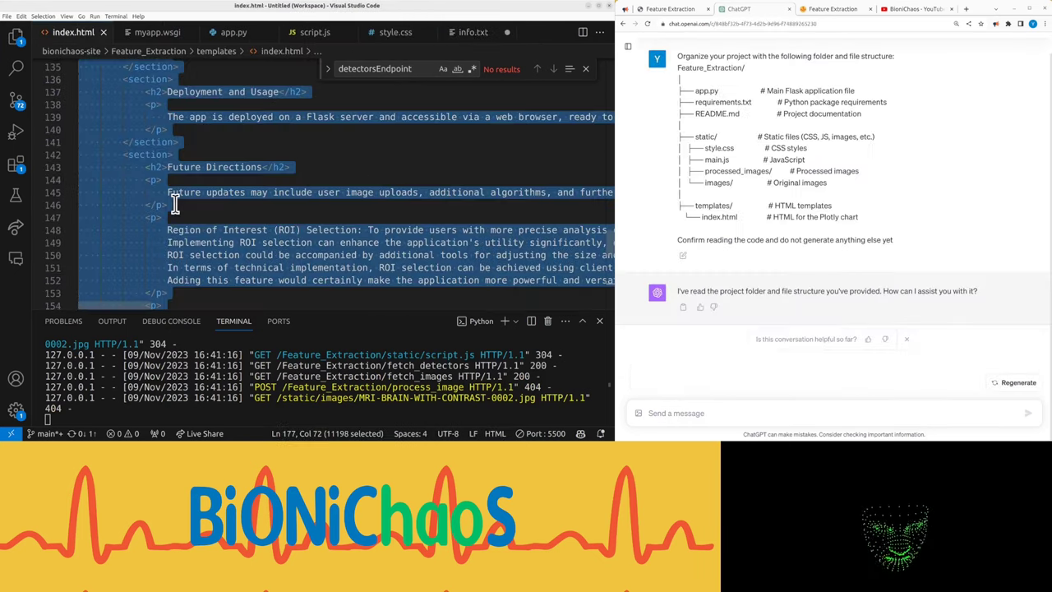
Paste the app.py and script.js code into ChatGPT and enlarge the terminal log
left_click(697, 413)
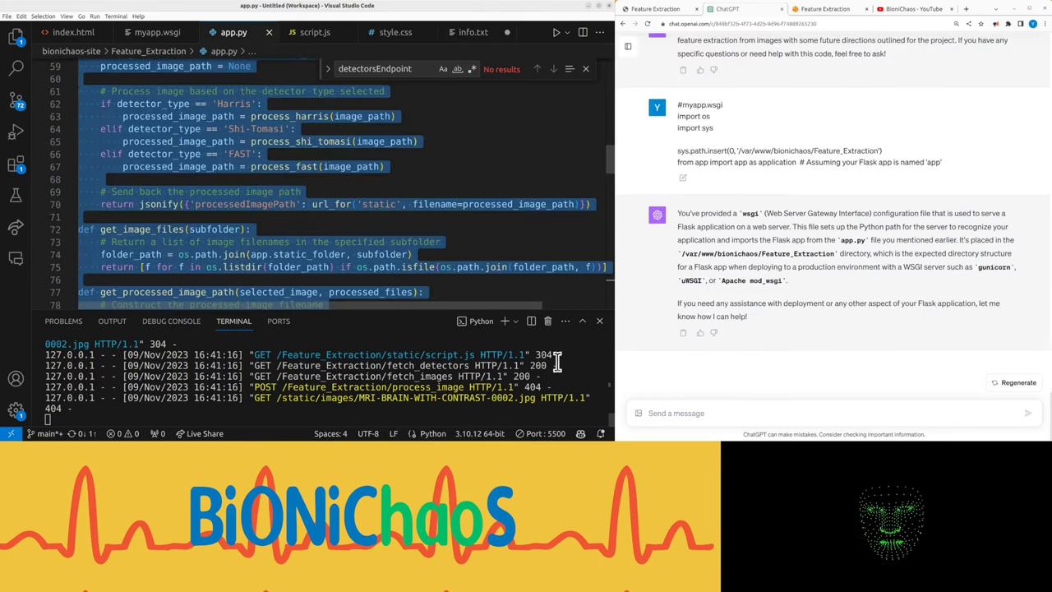
left_click(864, 413)
key("ctrl+v")
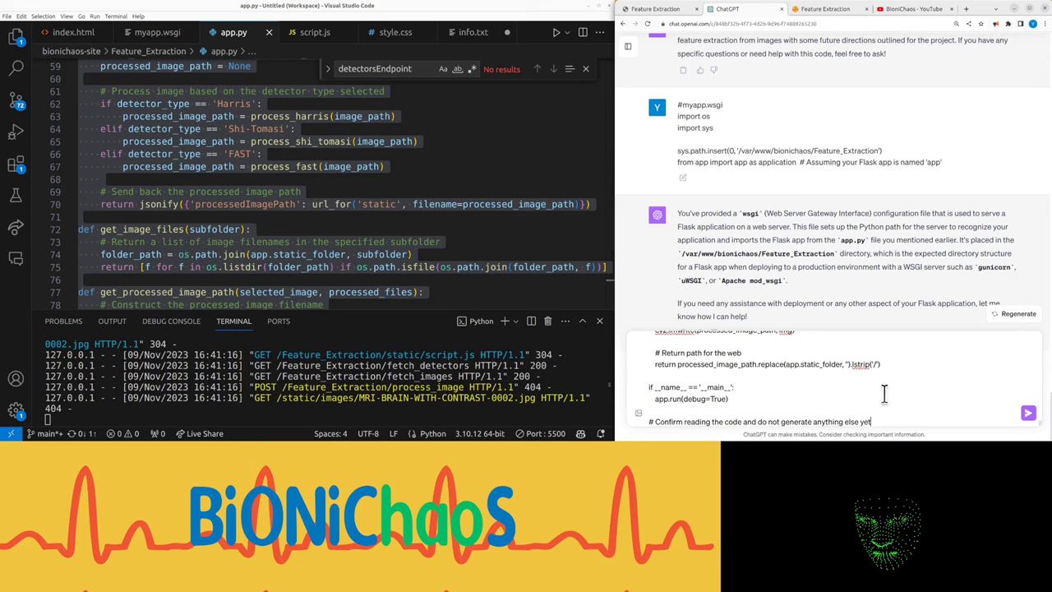
left_click(1027, 413)
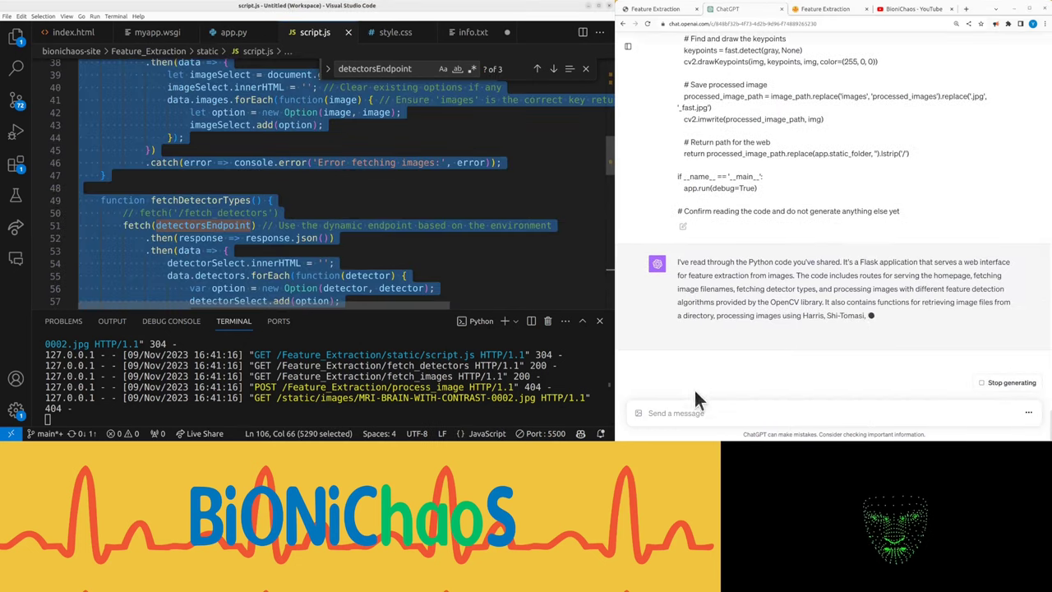
left_click(711, 415)
key("ctrl+v")
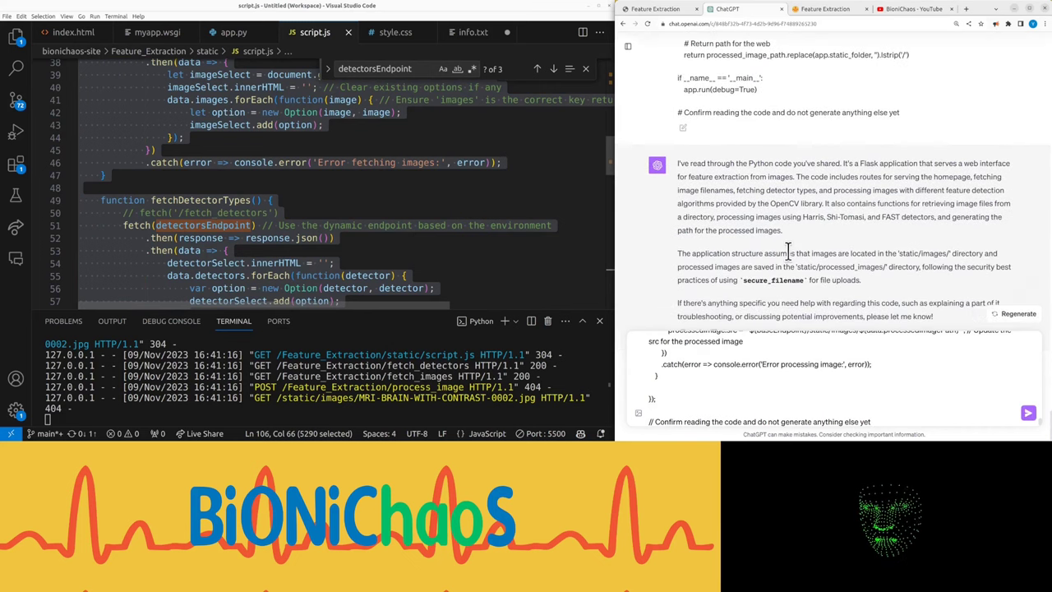
left_click_drag(300, 304, 282, 218)
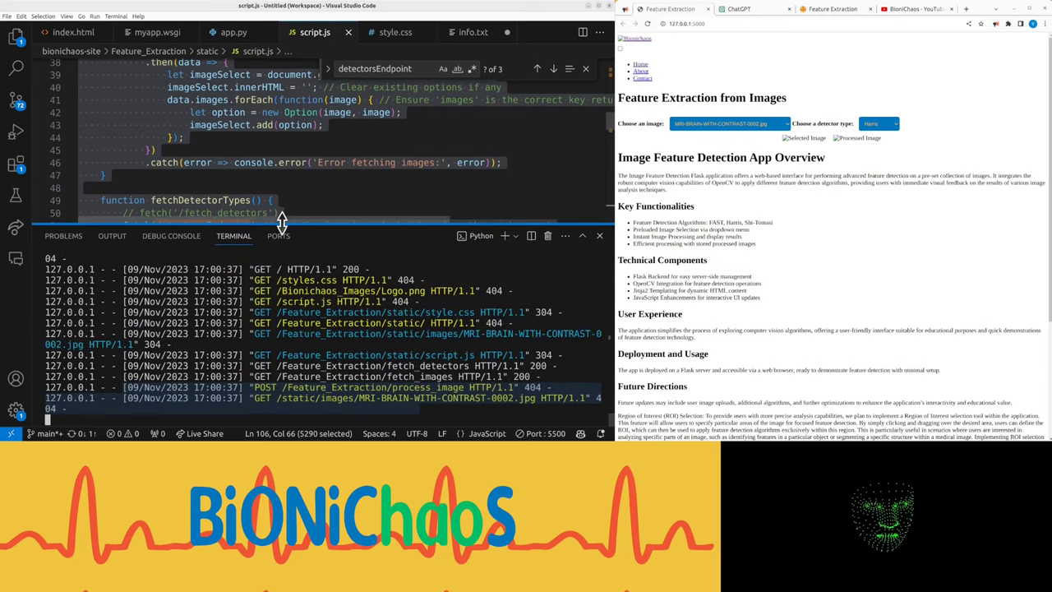
Send the 404 server log to ChatGPT and read its answer about the missing MRI image
left_click(747, 10)
left_click(754, 415)
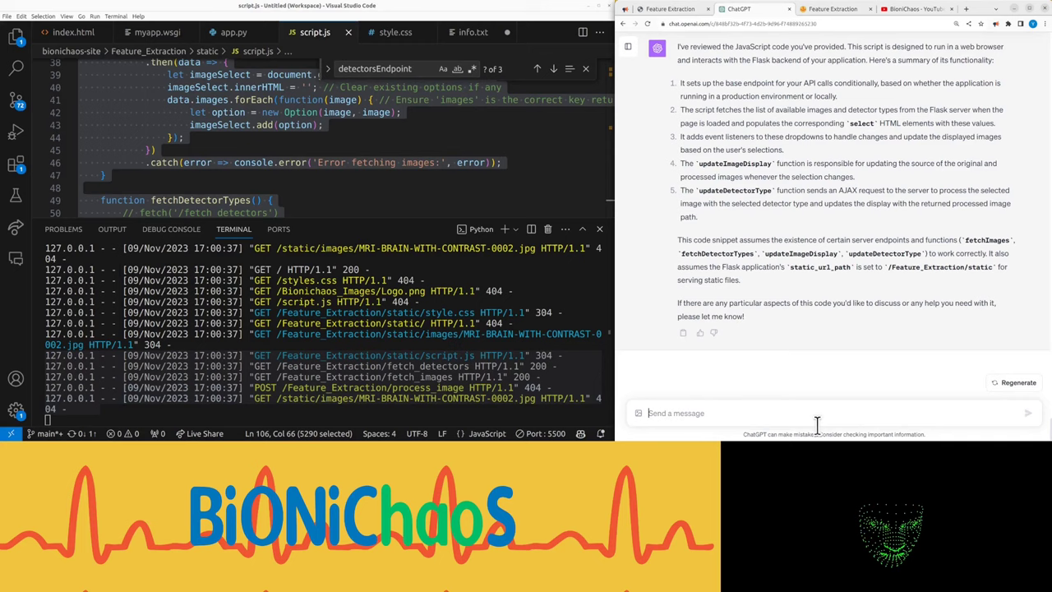
type("127.0.0.1 - - [09/Nov/2023 17:00:37] \"GET /Feature_Extraction/static/script.js HTTP/1.1\" 304 - 127.0.0.1 - - [09/Nov/2023 17:00:37] \"GET /Feature_Extraction/fetch_detectors HTTP/1.1\" 200 - 127.0.0.1 - - [09/Nov/2023 17:00:37] \"GET /Feature_Extraction/fetch_images HTTP/1.1\" 200 - 127.0.0.1 - - [09/Nov/2023 17:00:37] \"POST /Feature_Extraction/process_image HTTP/1.1\" 404 - 127.0.0.1 - - [09/Nov/2023 17:00:37] \"GET /static/images/MRI-BRAIN-WITH-CONTRAST-0002.jpg HTTP/1.1\" 404 -")
key("Return")
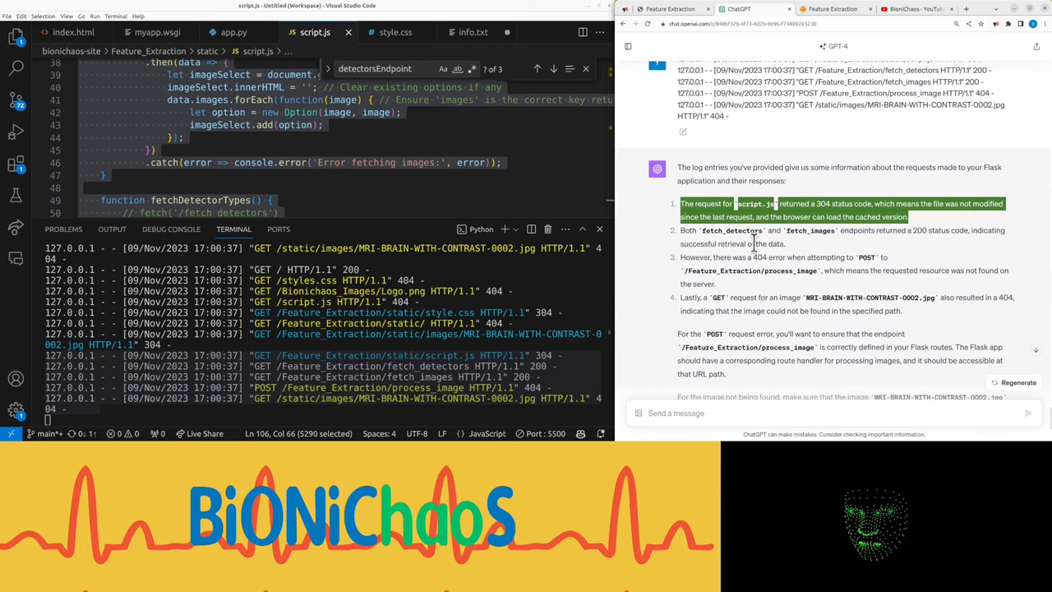
scroll(752, 243, "down", 2)
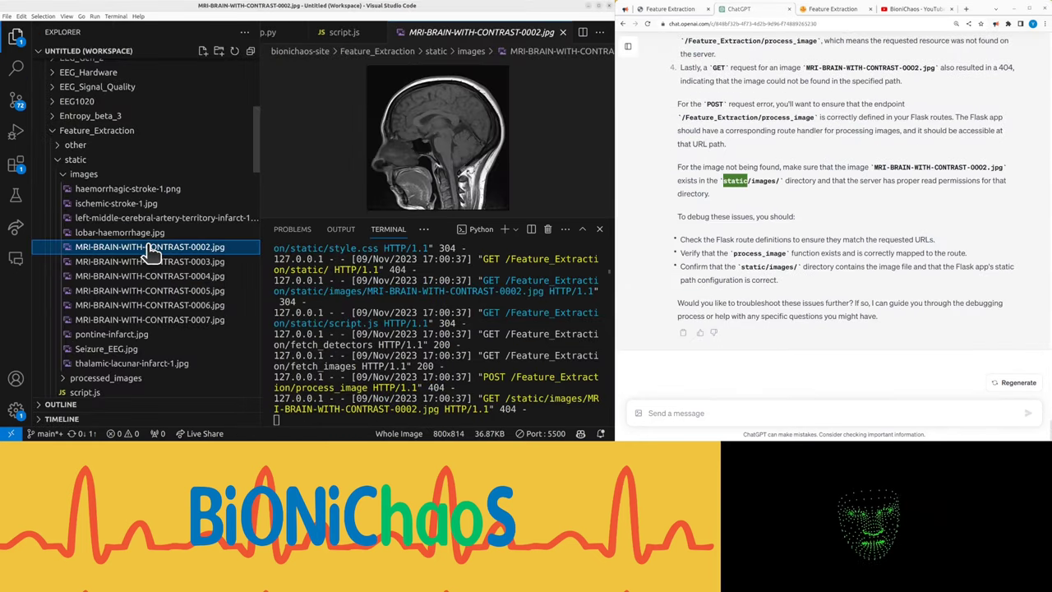
right_click(146, 247)
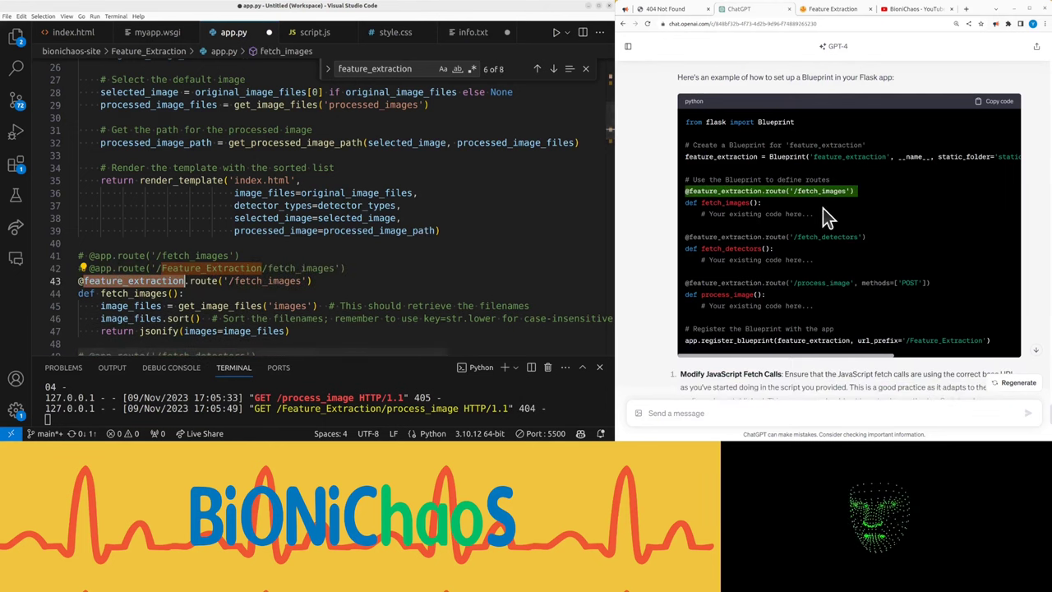
Scroll through ChatGPT's feature_extraction Blueprint example for the app.py routes
scroll(291, 243, "down", 5)
scroll(293, 244, "down", 3)
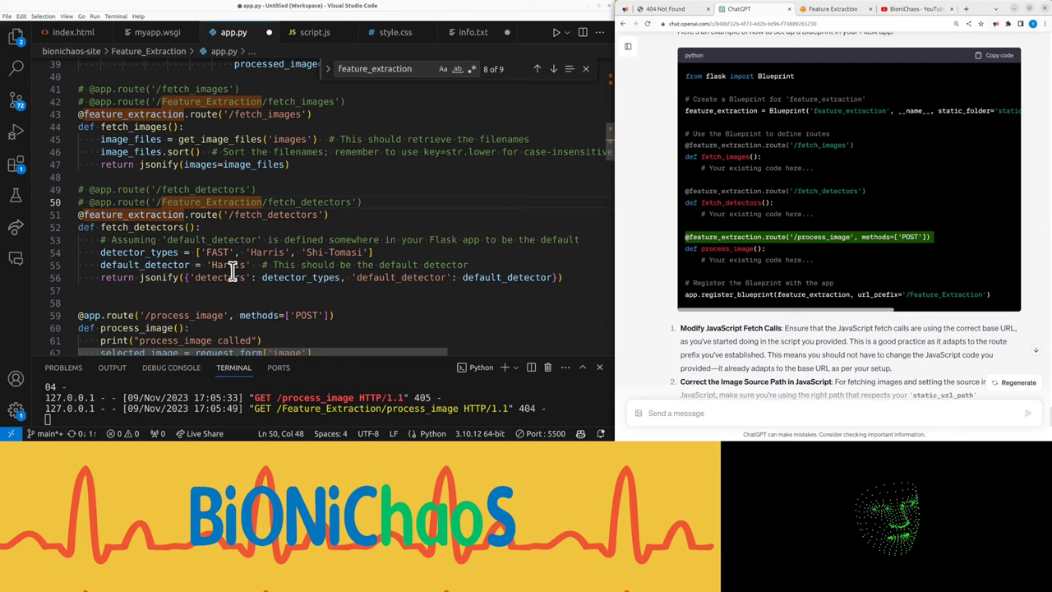
scroll(233, 272, "down", 1)
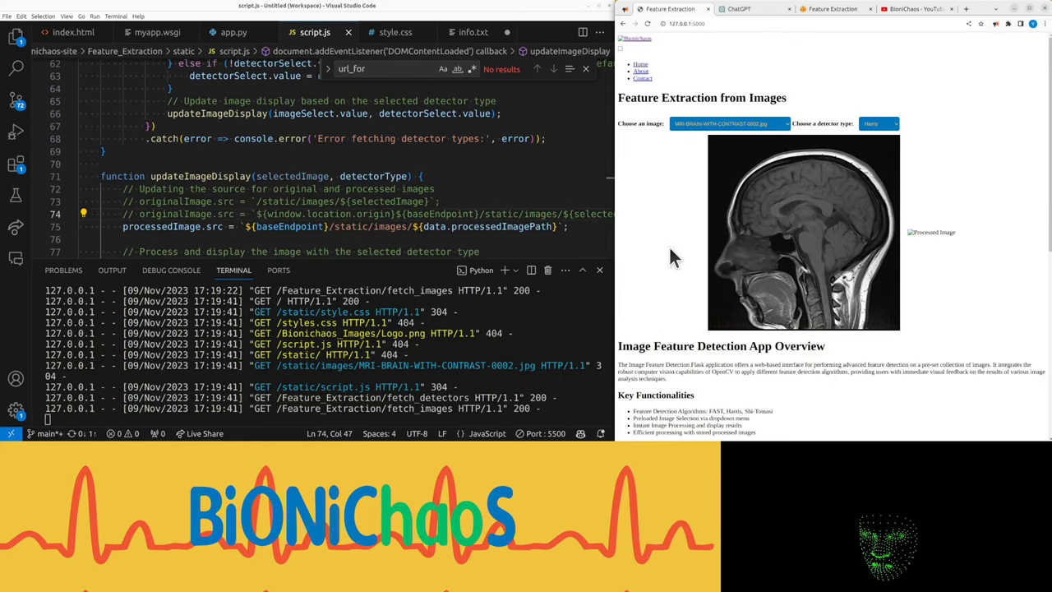
Choose the 0005 MRI image on the Feature Extraction page, then select all app.py code
left_click(870, 122)
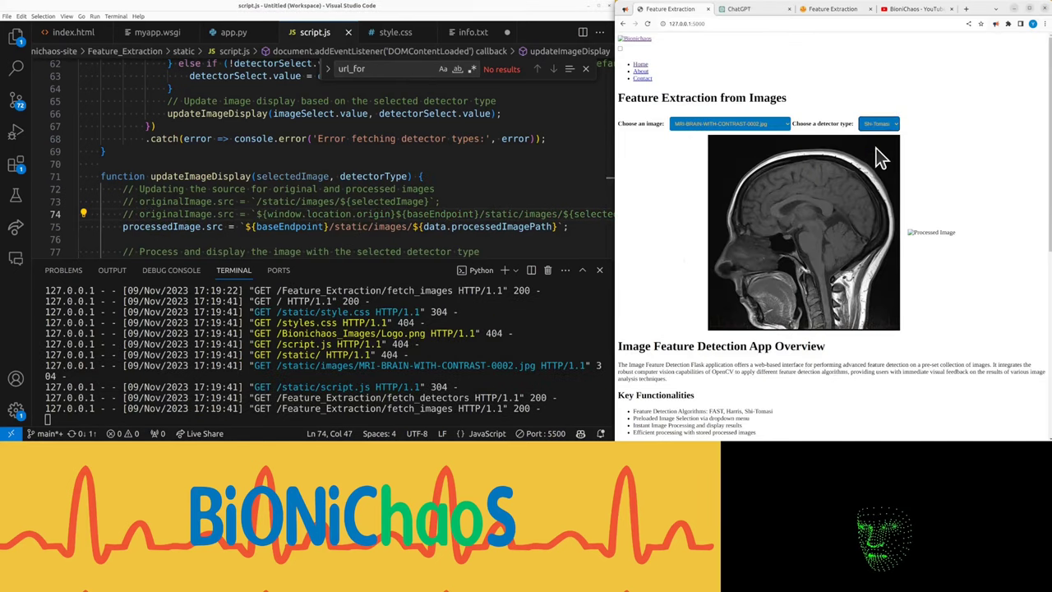
left_click(740, 123)
left_click(739, 153)
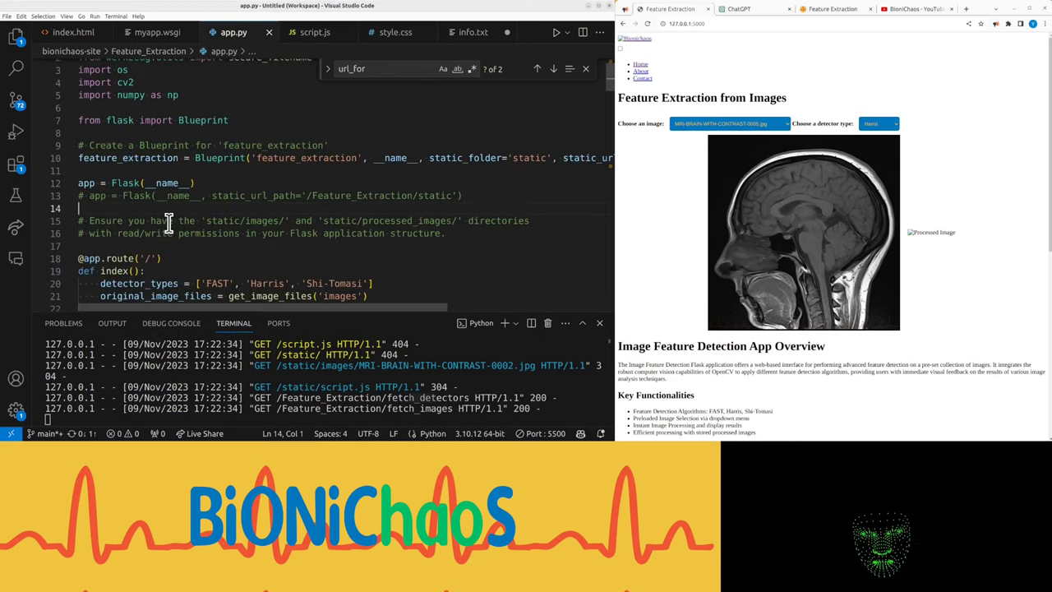
key("ctrl+a")
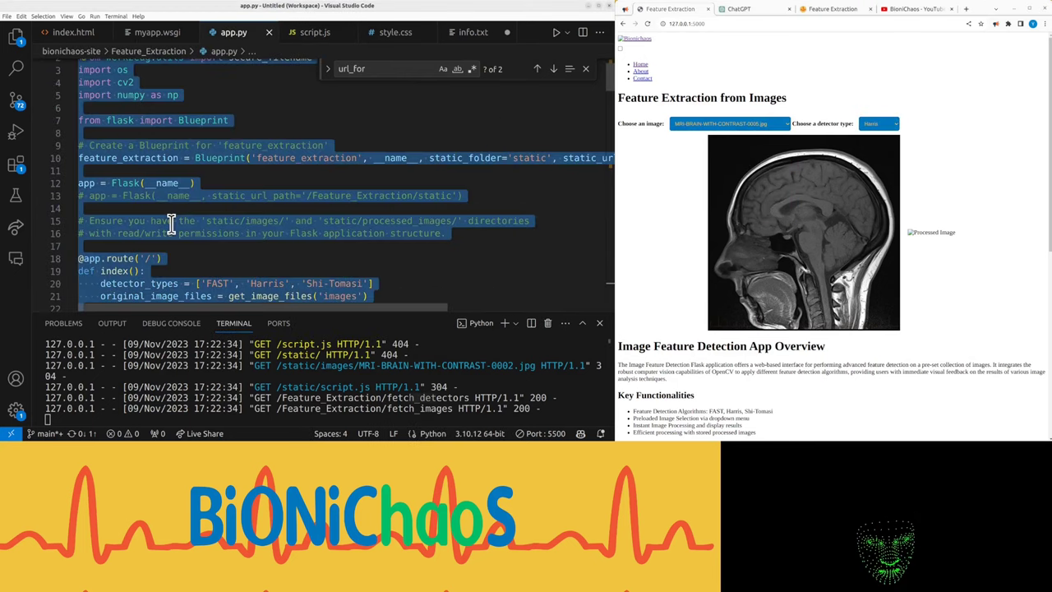
Review app.py, then ask ChatGPT 'how to fix?'
left_click(739, 9)
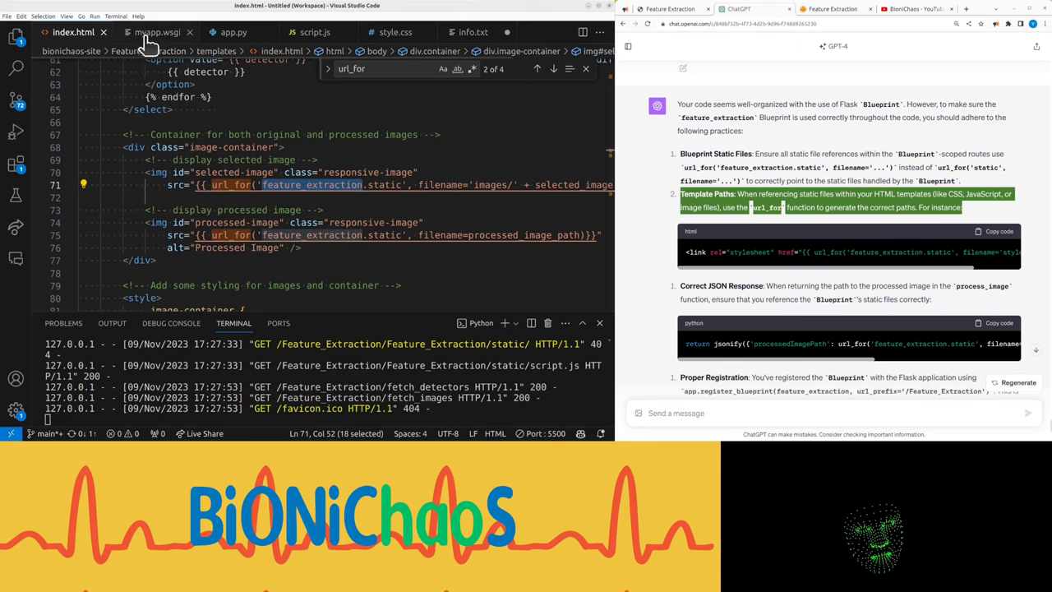
left_click(233, 32)
scroll(301, 175, "down", 10)
scroll(301, 175, "down", 5)
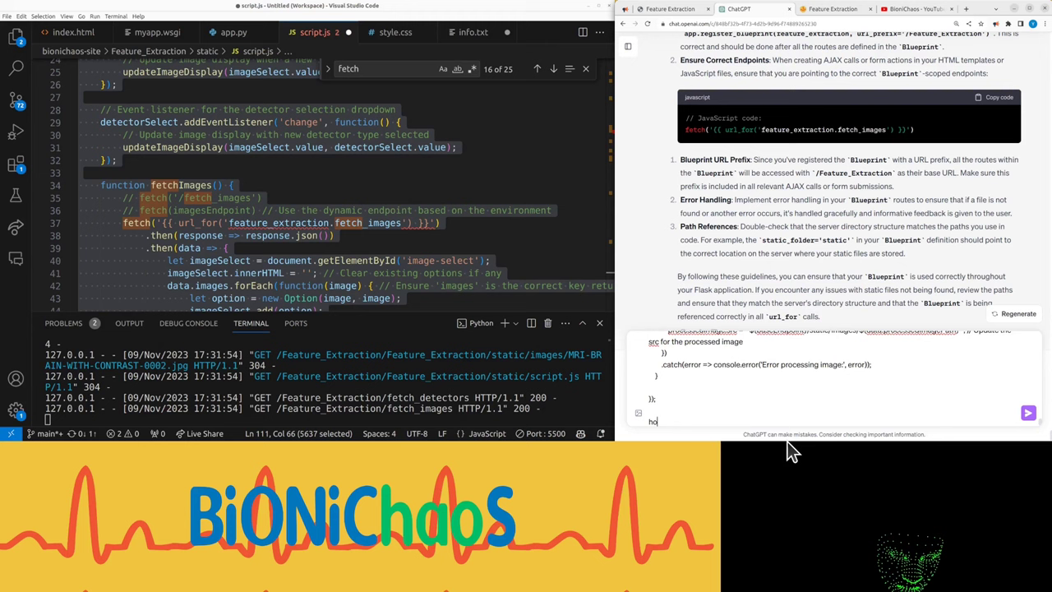
type("how to fix?")
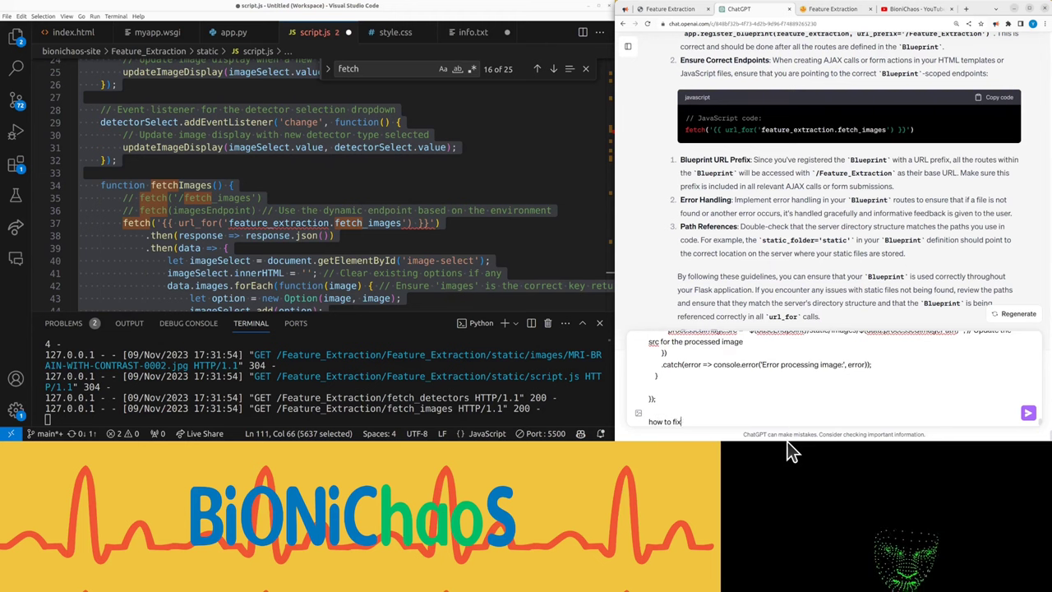
key("Return")
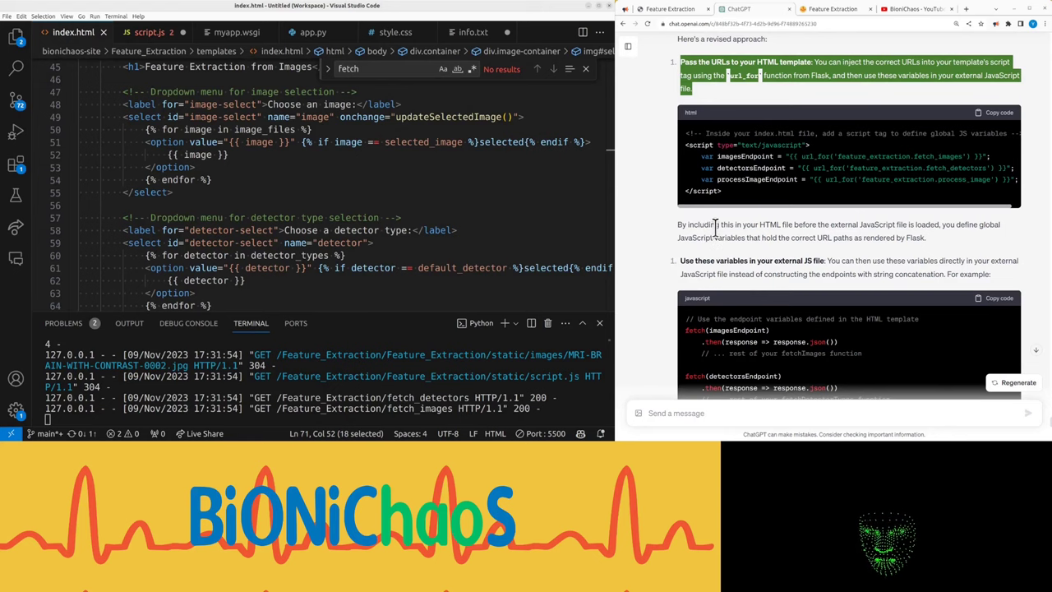
Add the endpoint variables script to index.html and delete script.js's broken url_for fetch line
key("Tab")
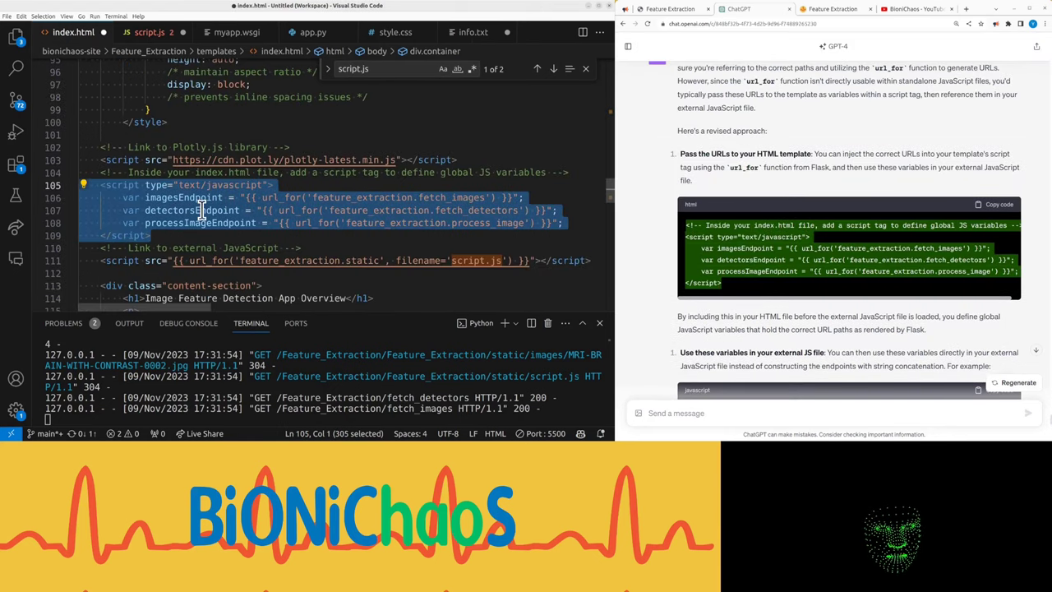
left_click(205, 212)
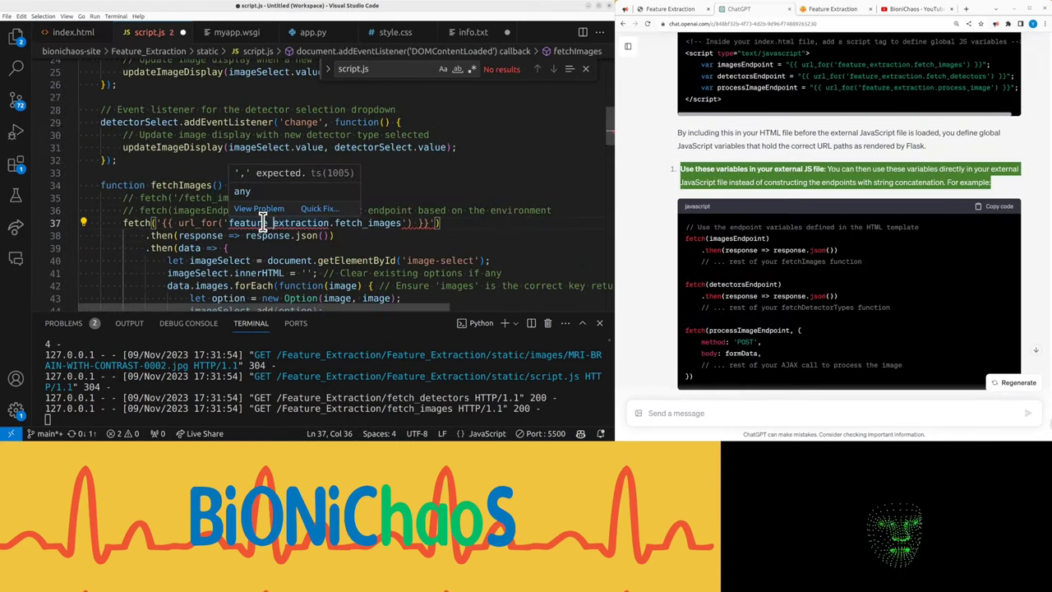
triple_click(261, 222)
key("BackSpace")
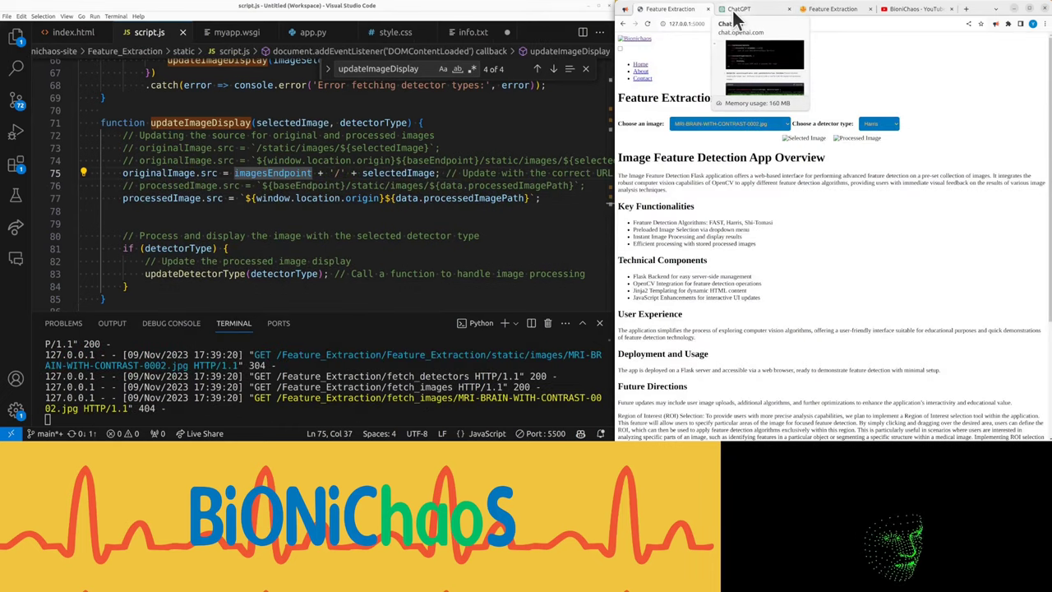
Send the updateImageDisplay code to ChatGPT and review its reply
left_click(734, 11)
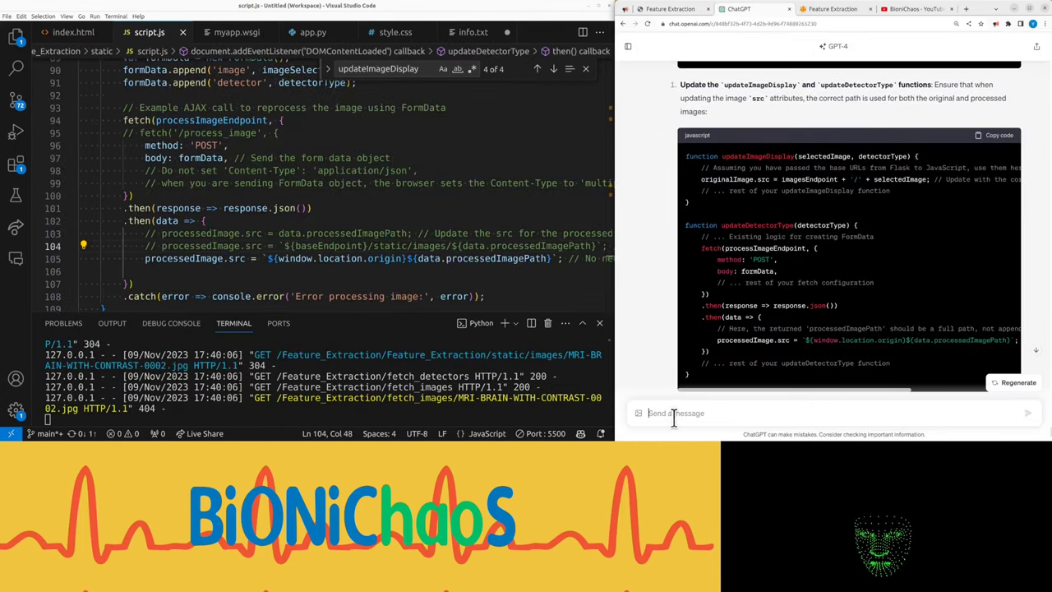
type("function updateImageDisplay(selectedImage, detectorType) {")
key("Return")
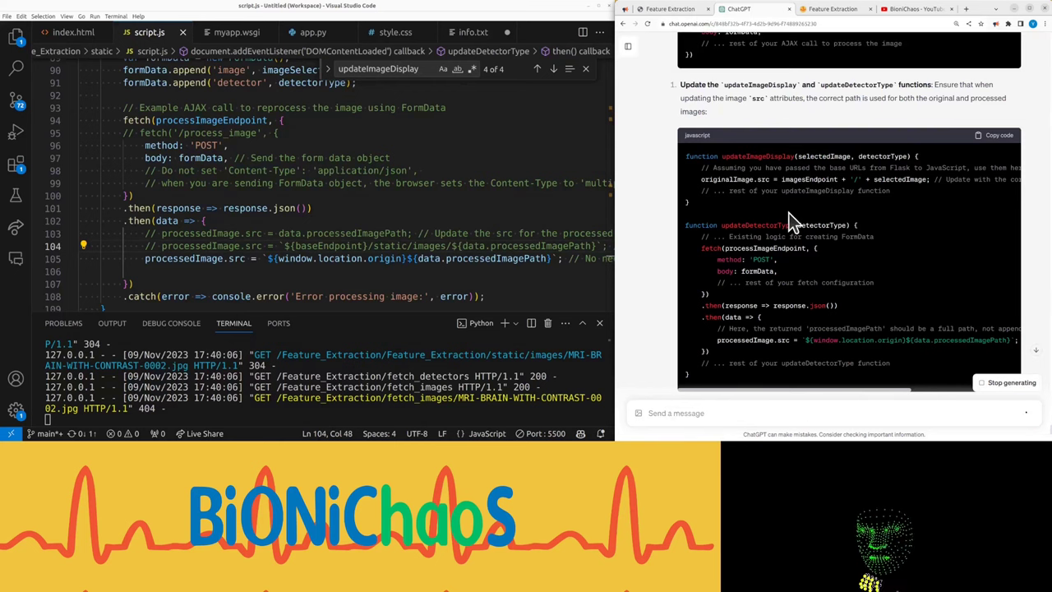
scroll(208, 230, "up", 3)
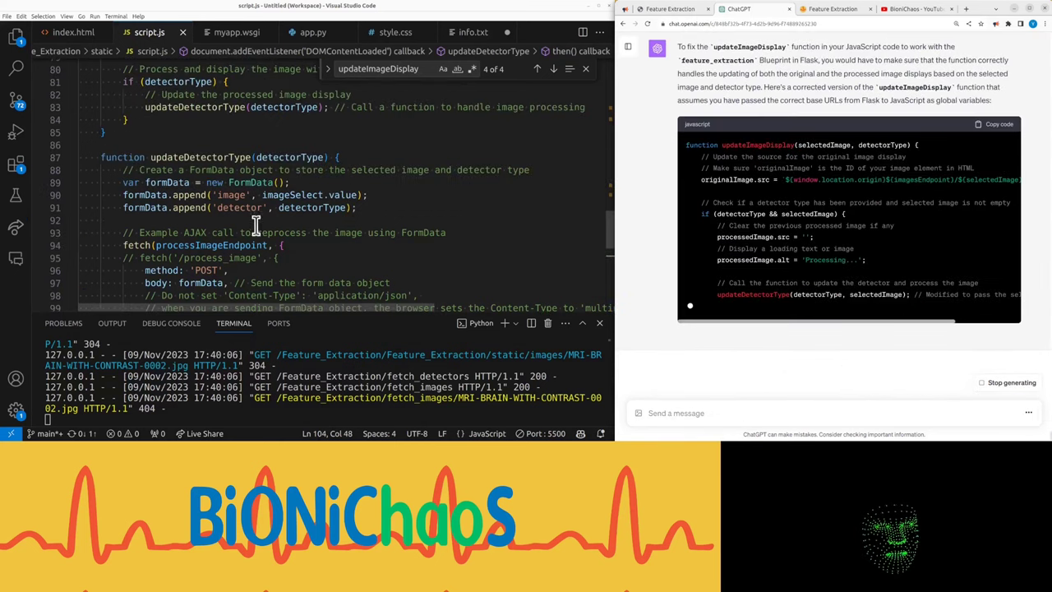
scroll(209, 230, "up", 2)
scroll(209, 230, "up", 2)
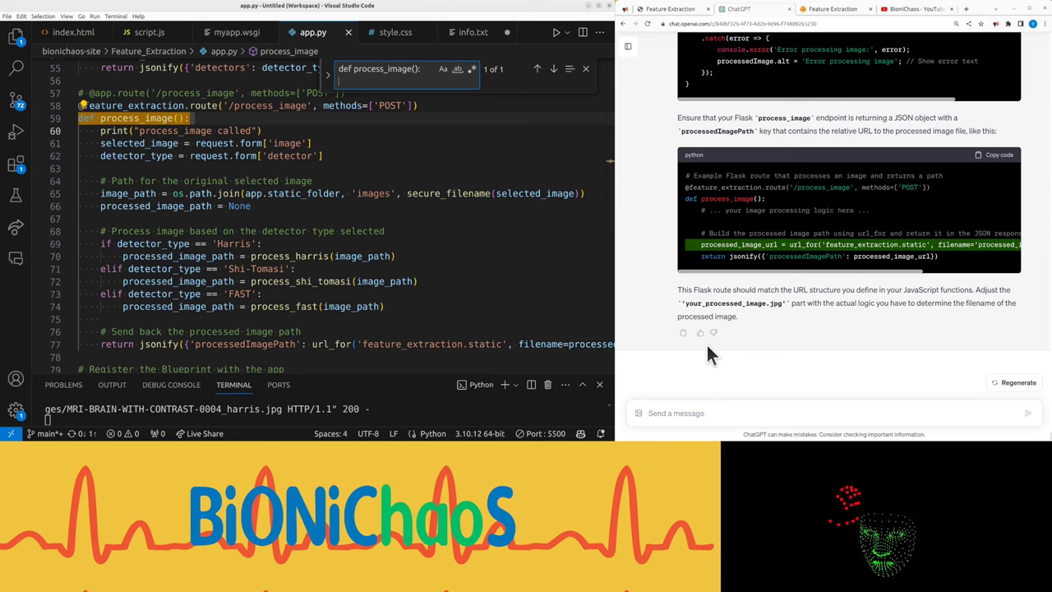
scroll(212, 306, "down", 1)
Insert ChatGPT's url_for return into process_image and comment out the old return
left_click(233, 317)
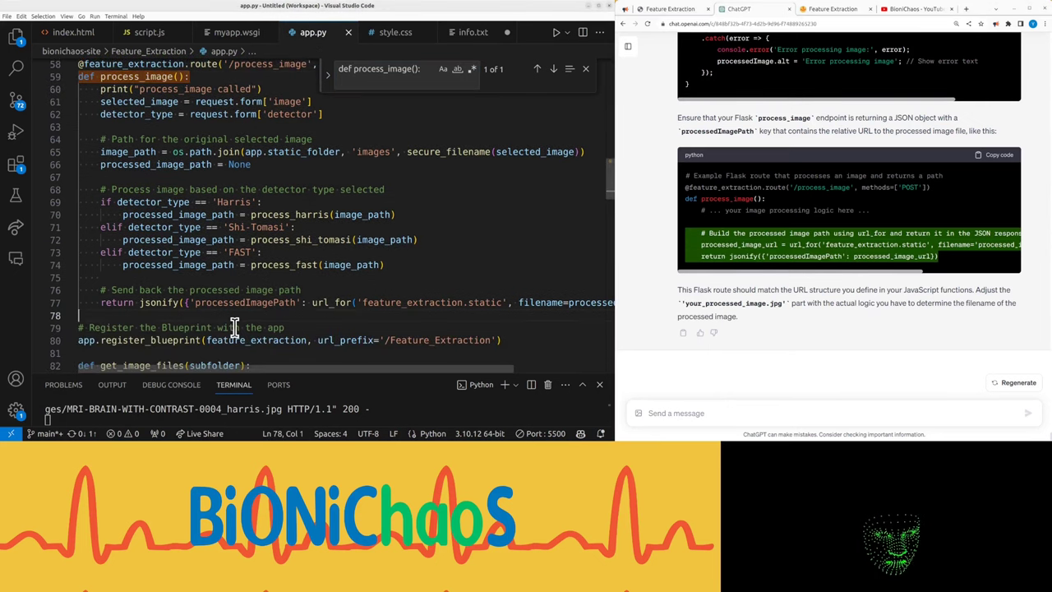
key("Return")
key("Return")
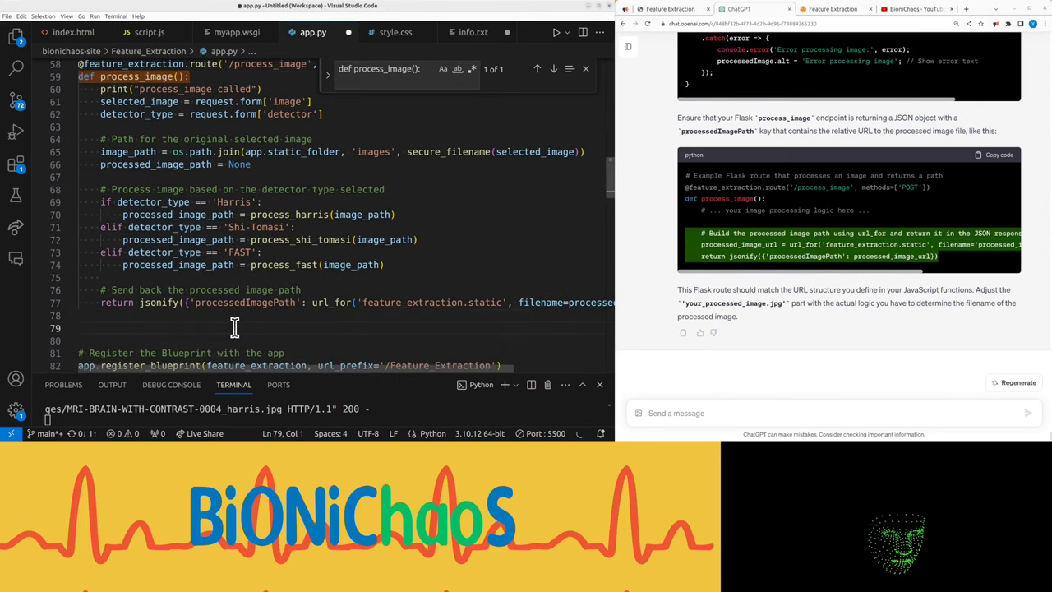
key("ctrl+v")
key("ctrl+slash")
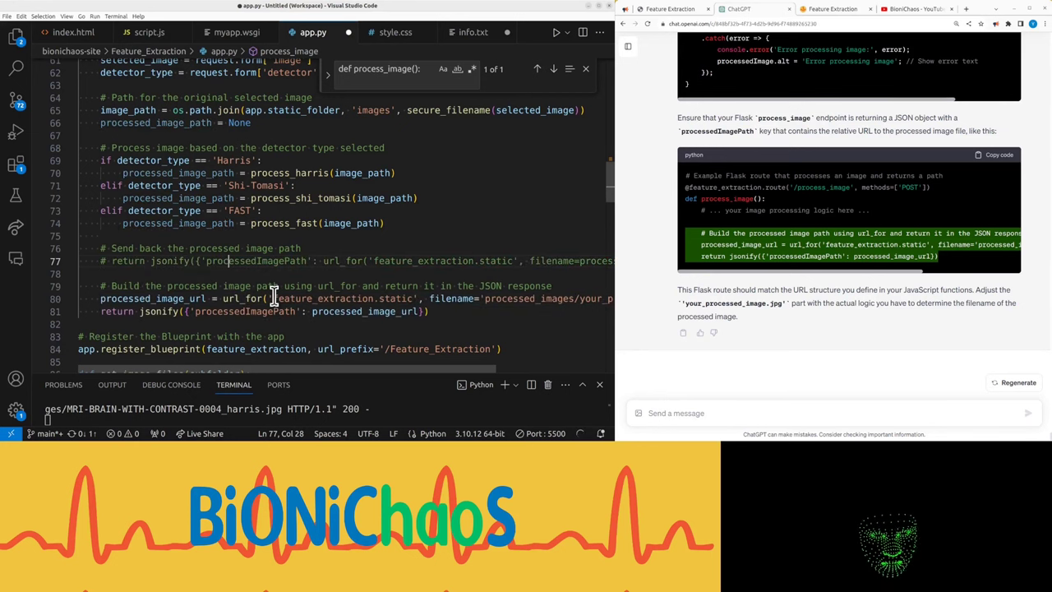
Check the new url_for line's placeholder filename and save app.py
left_click(282, 296)
scroll(490, 371, "right", 3)
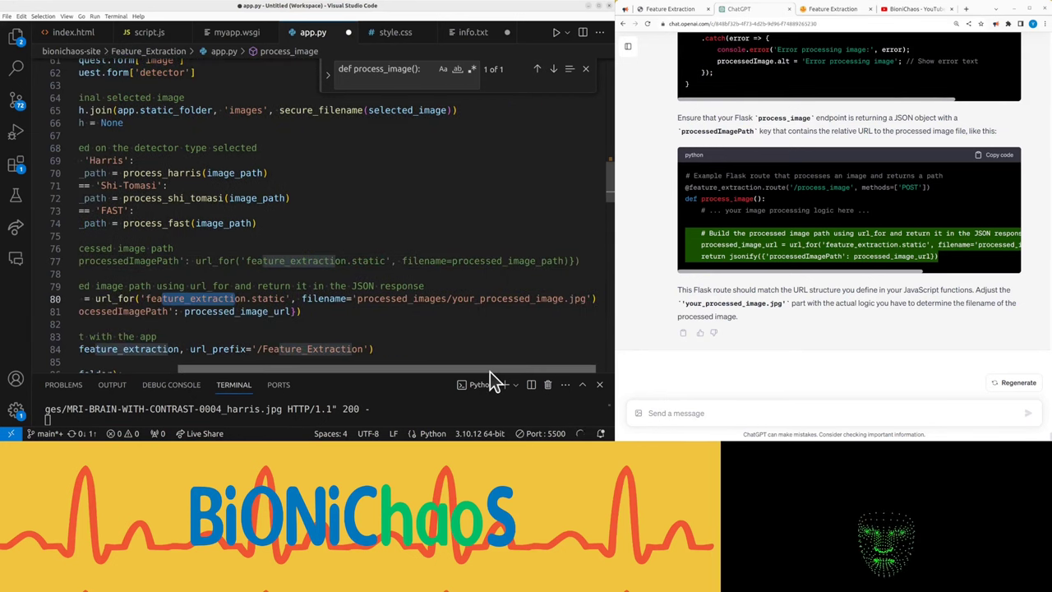
key("ctrl+s")
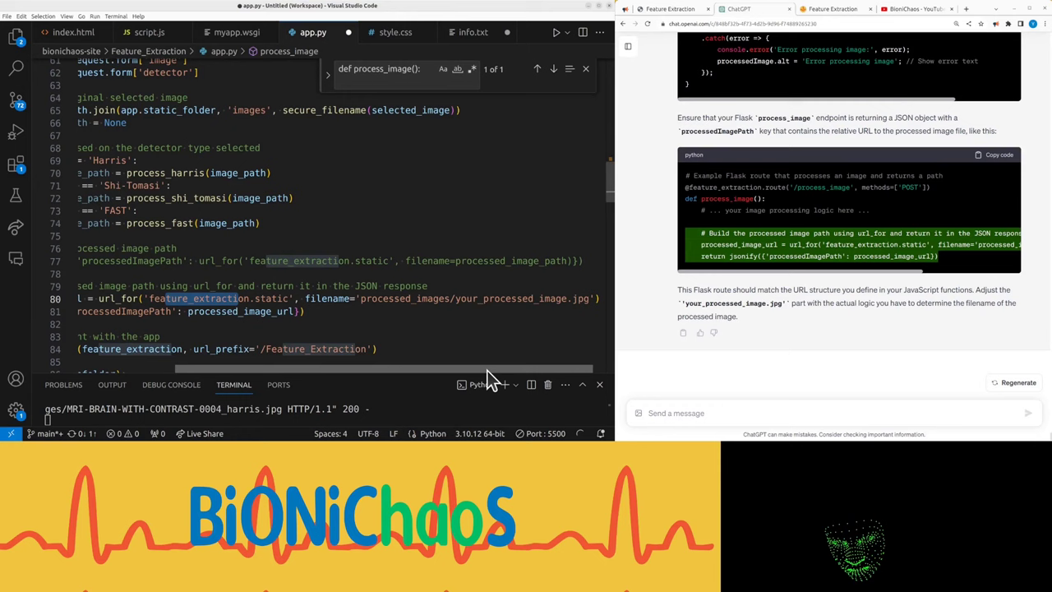
left_click(670, 8)
Draft a ChatGPT follow-up: 'this line is working okay:' with the code, then 'however now'
left_click(346, 312)
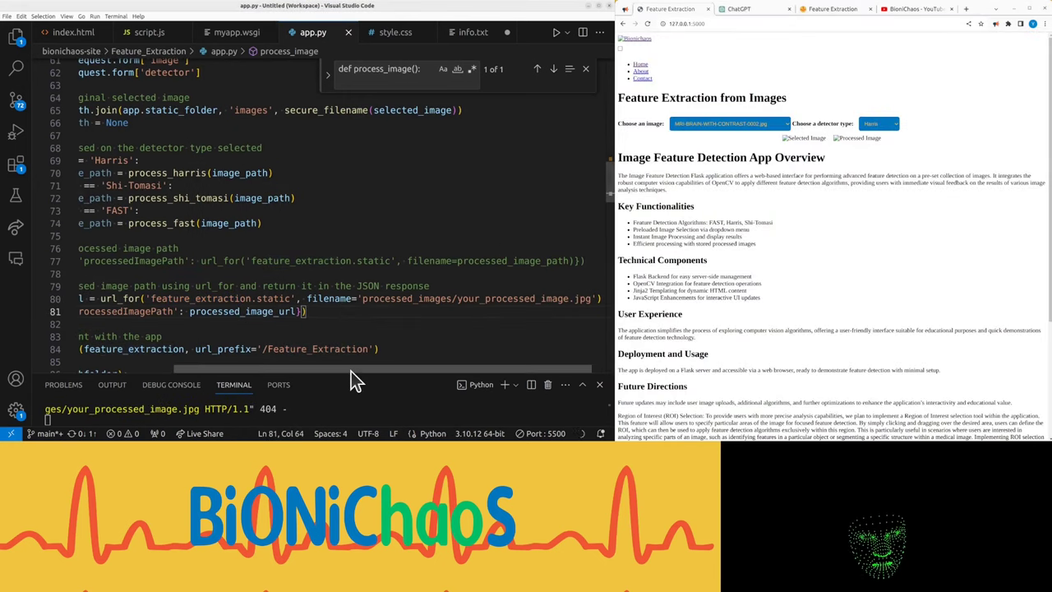
left_click_drag(351, 370, 334, 372)
type("this ")
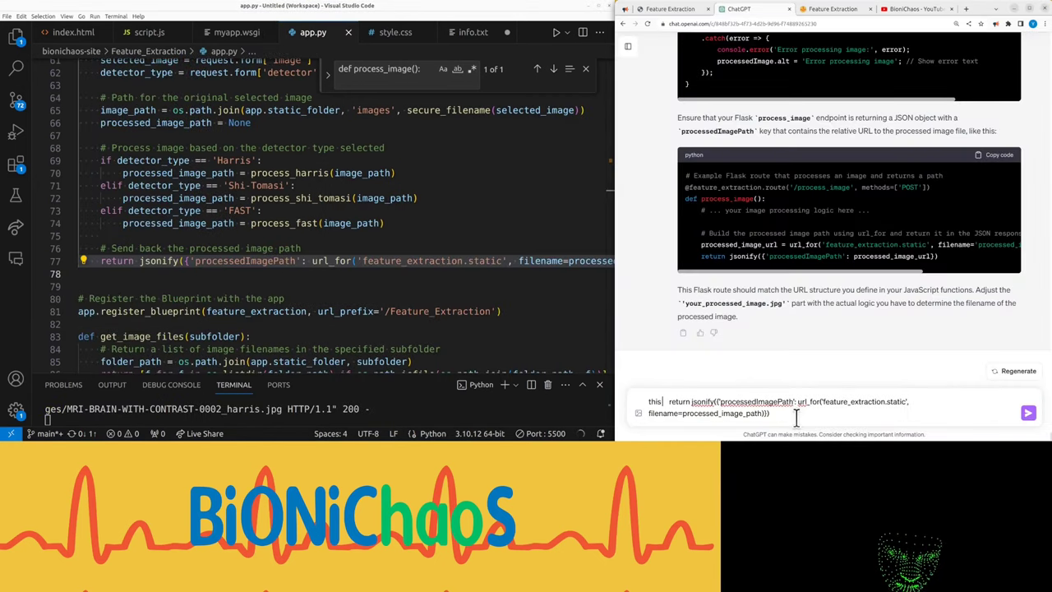
type("line is working okay:")
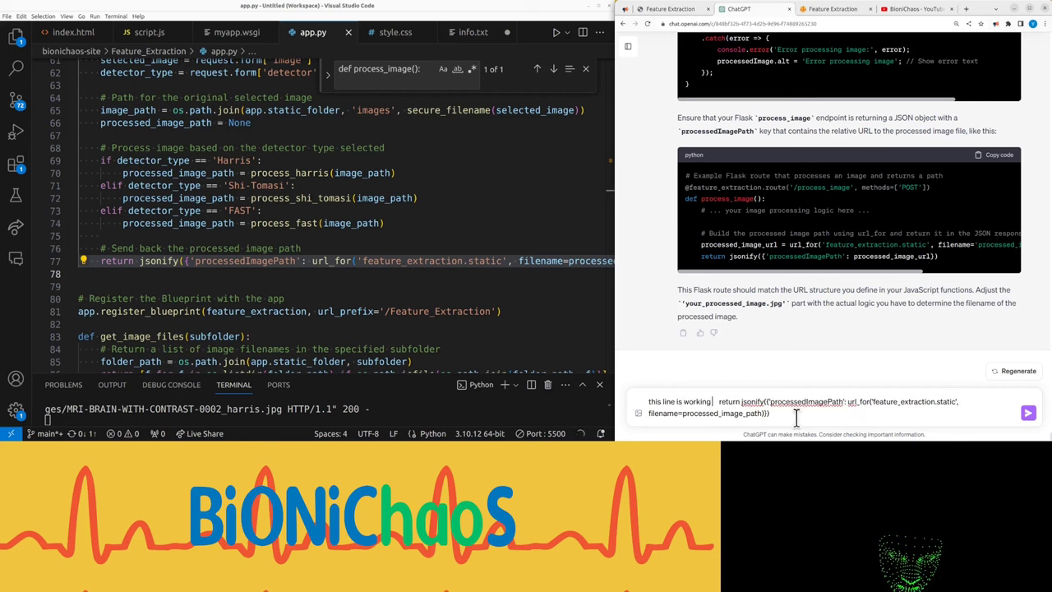
key("shift+Return")
key("ctrl+End")
key("shift+Return")
key("shift+Return")
type("however no")
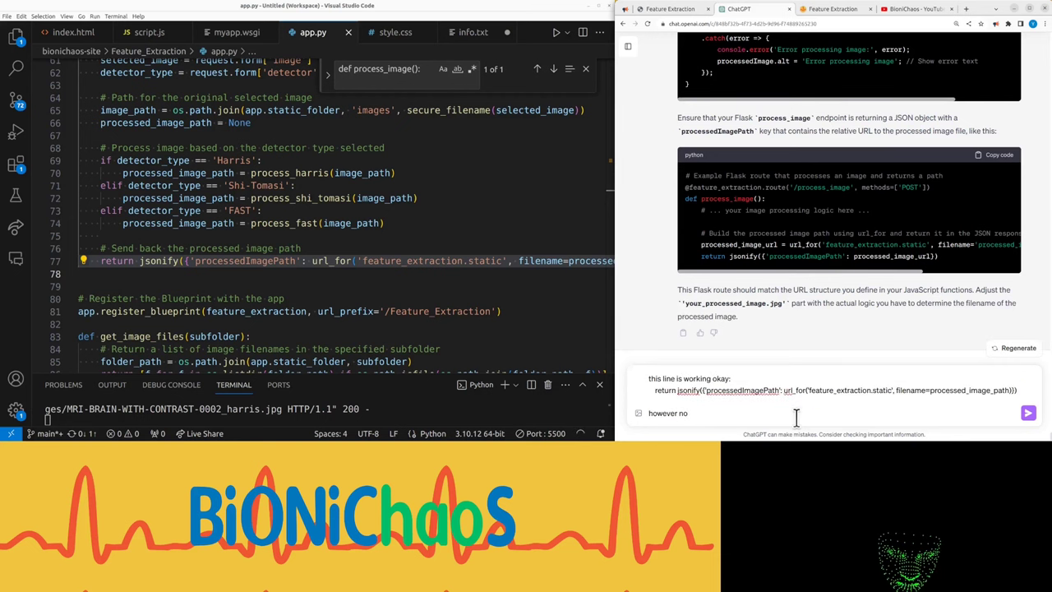
type("w")
Select the Shi-Tomasi detector on the Feature Extraction page
key("ctrl+Page_Up")
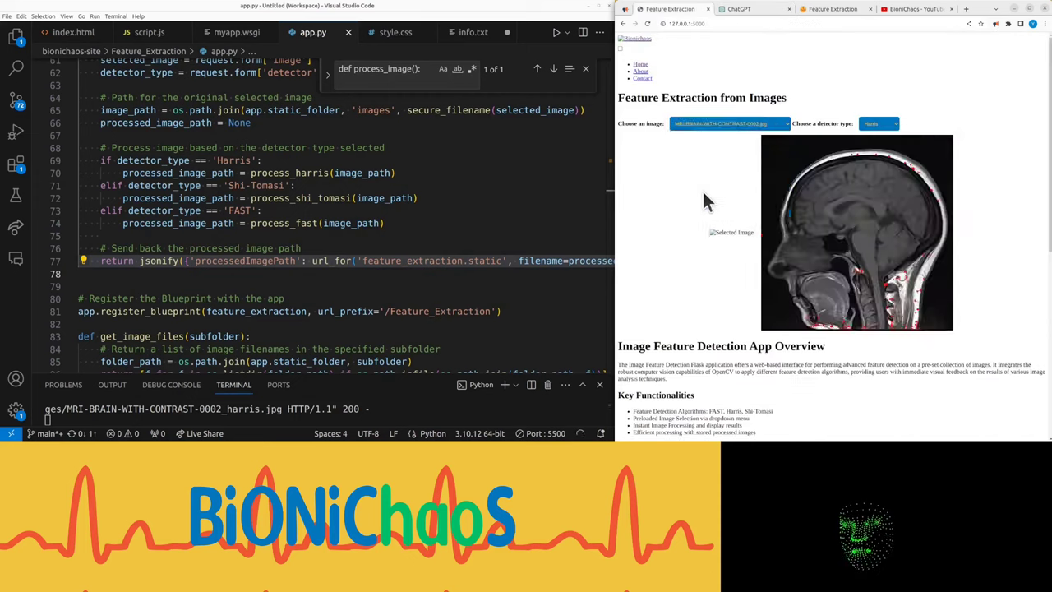
left_click(876, 127)
left_click(873, 150)
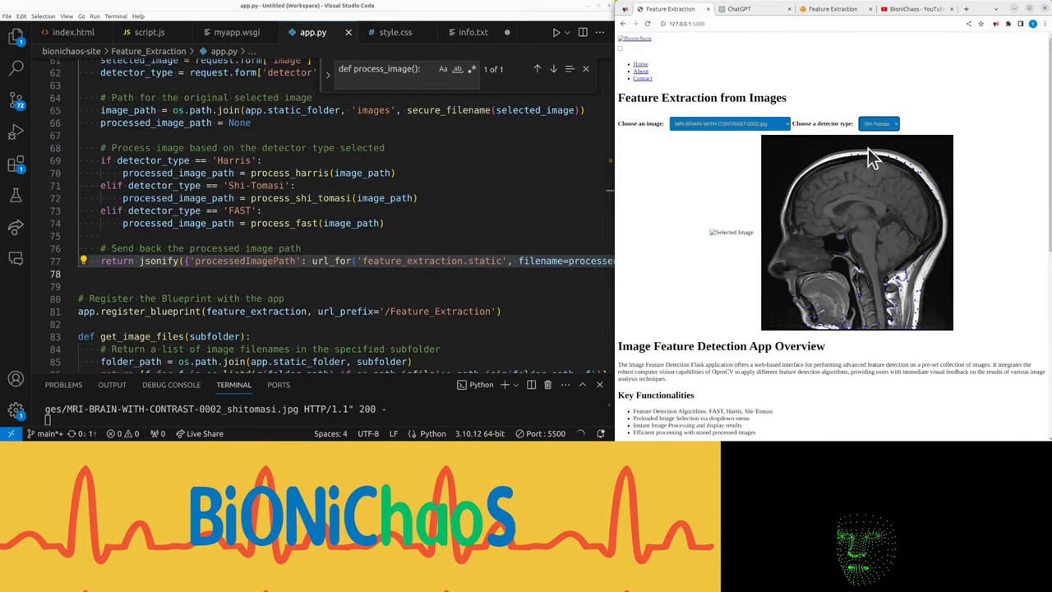
Save script.js and reload the Feature Extraction page to test the image paths
left_click(738, 14)
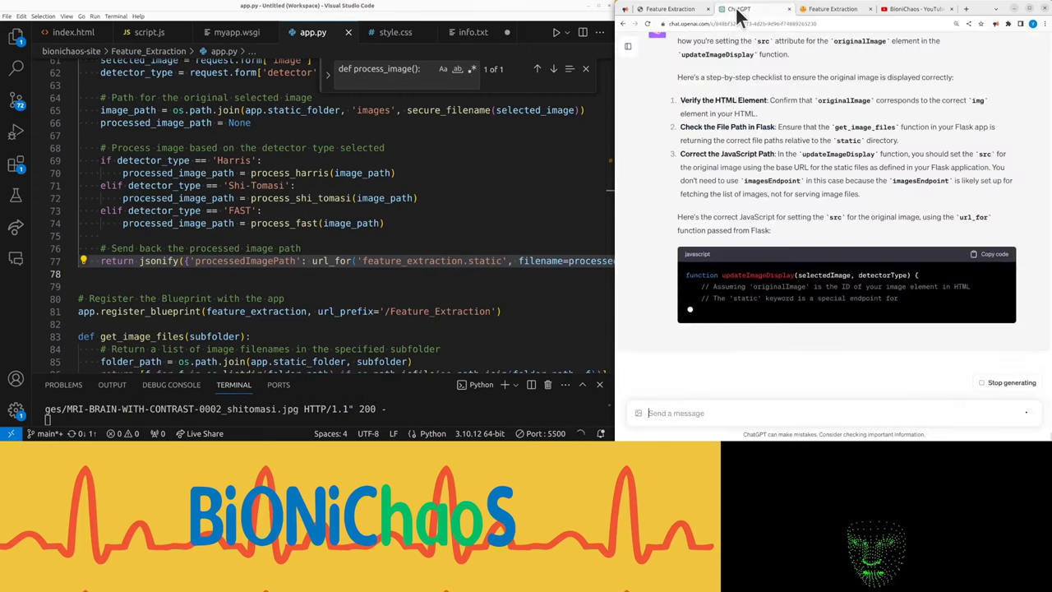
scroll(732, 102, "down", 3)
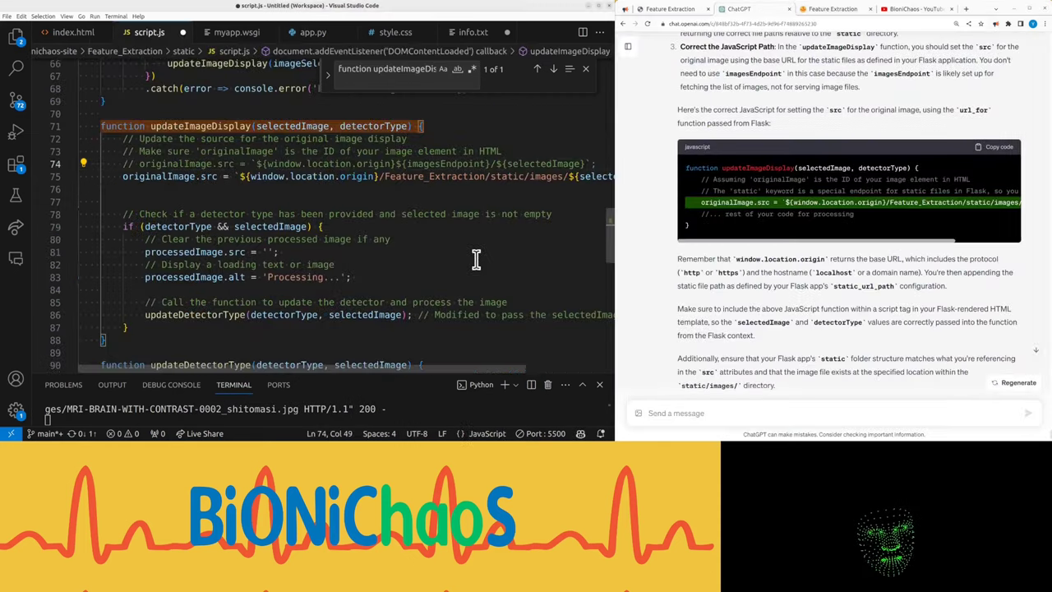
left_click(682, 9)
left_click_drag(444, 375, 444, 240)
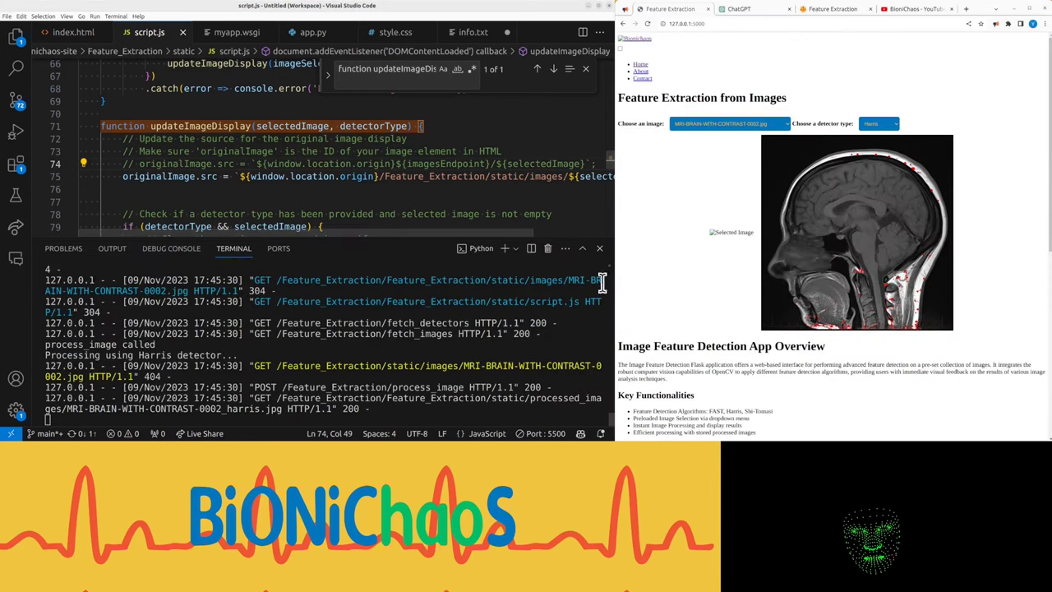
key("ctrl+r")
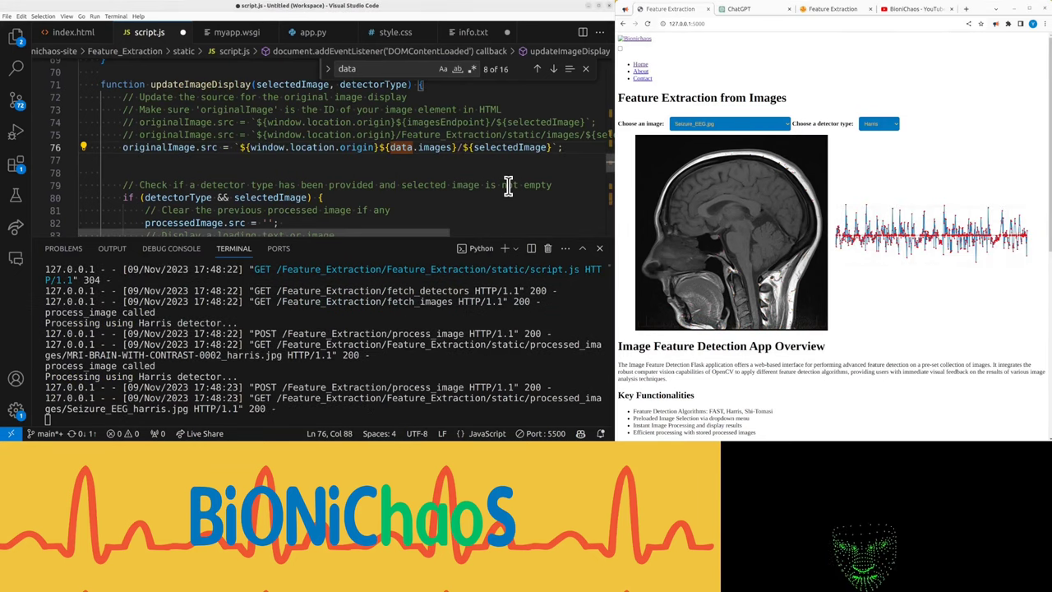
key("ctrl+s")
left_click(908, 67)
key("F5")
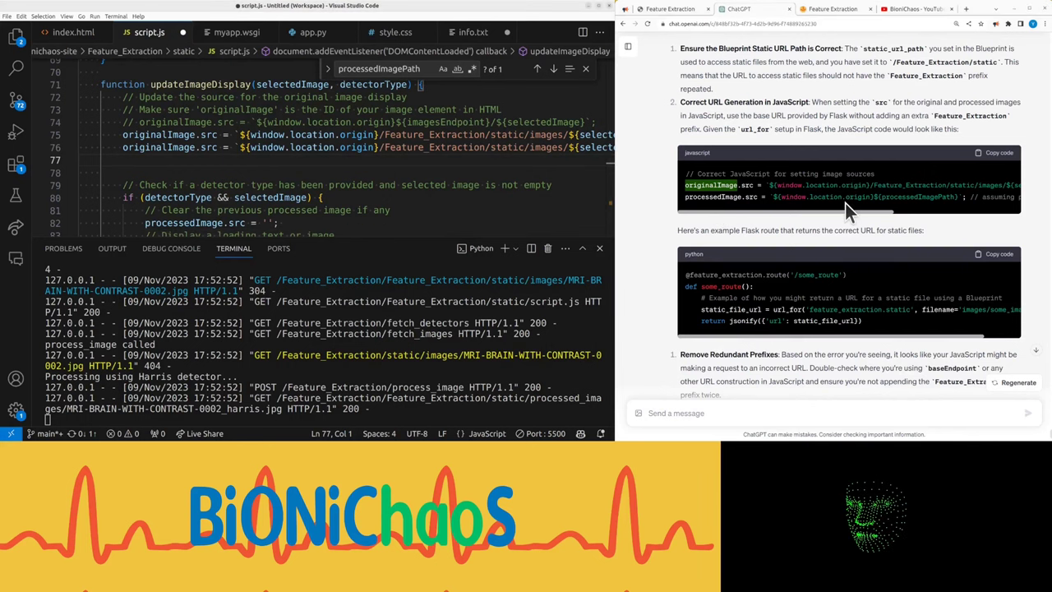
Remove the duplicate originalImage.src line and send ChatGPT's prefix tip back to it
mouse_move(564, 134)
left_mouse_down()
mouse_move(438, 132)
mouse_move(461, 135)
left_mouse_up()
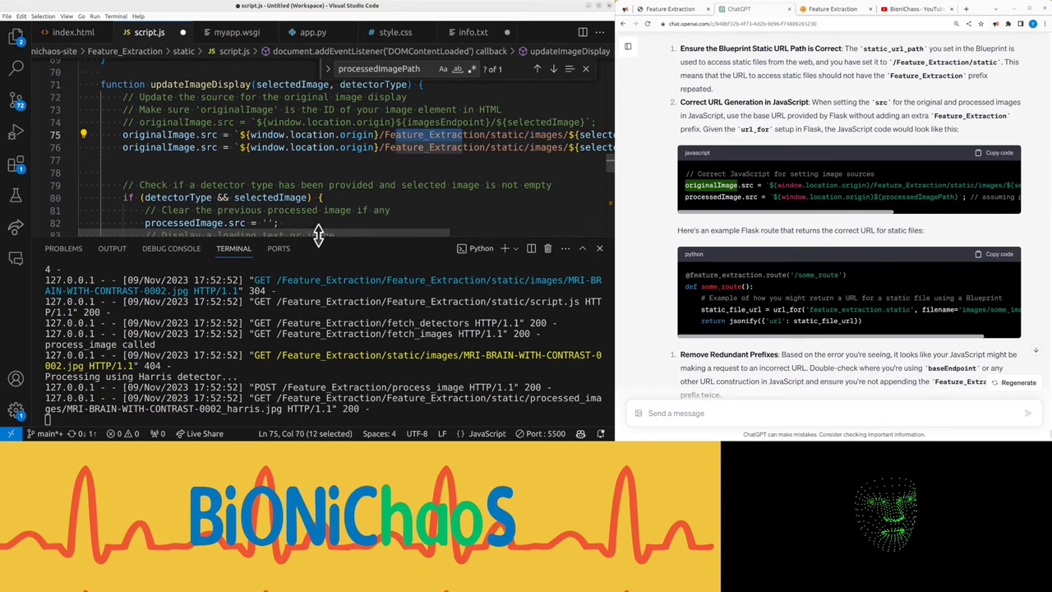
key("ctrl+z")
left_click(724, 413)
type("Remove Redundant Prefixes: Based on the error you're seeing, it looks like your JavaScript might be making a request to an incorrect URL. Double-check where you're using baseEndpoint or any other URL construction in JavaScript and ensure you're not appending the Feature_Extraction prefix twice.")
key("Return")
Paste the baseEndpoint-based originalImage.src line into script.js at line 76
triple_click(747, 215)
left_click(313, 32)
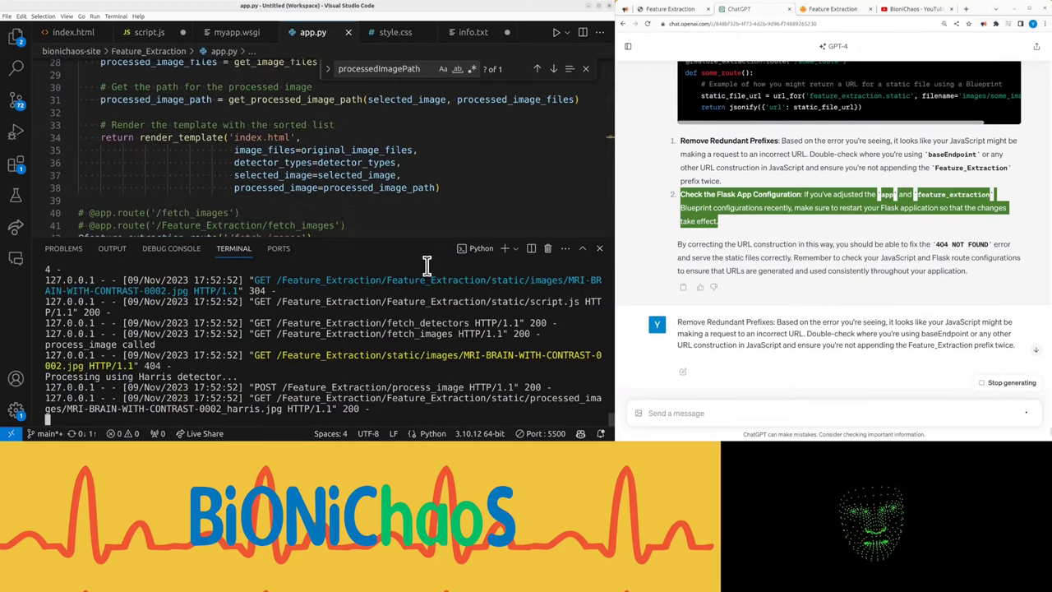
left_click(149, 32)
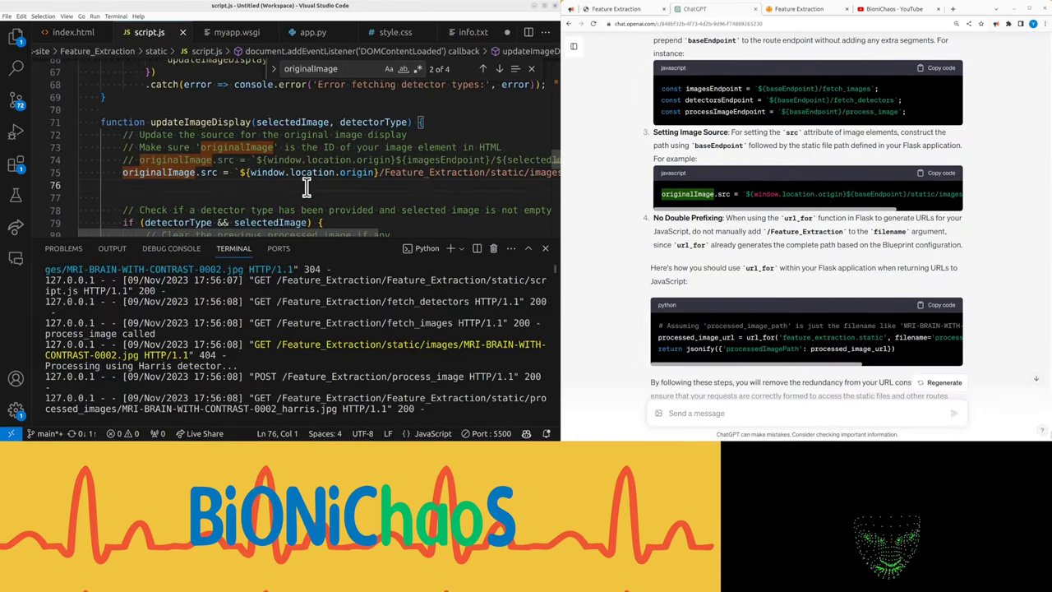
key("ctrl+v")
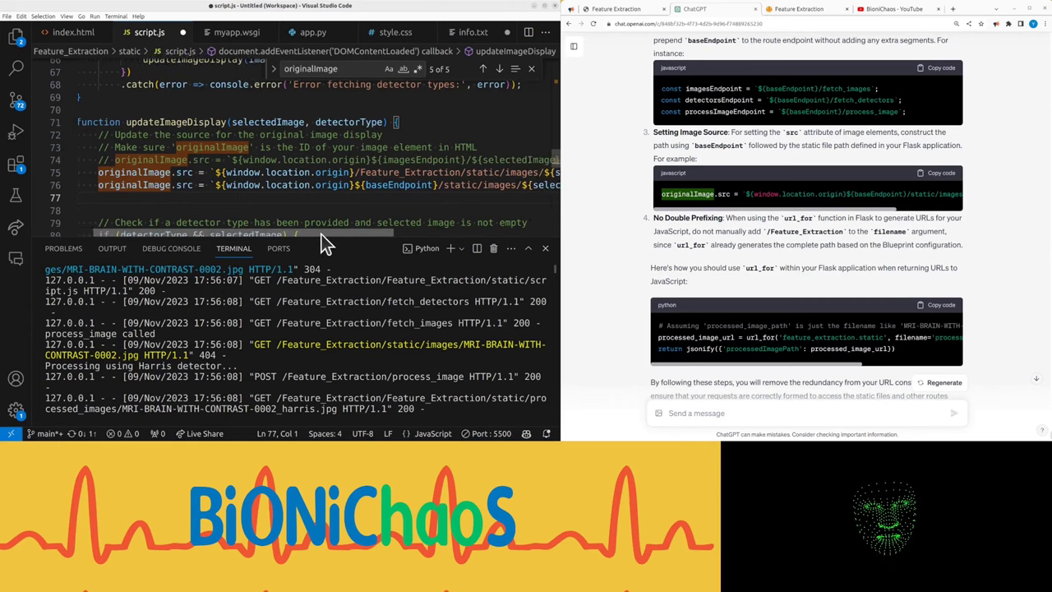
scroll(321, 234, "right", 3)
scroll(255, 183, "left", 1)
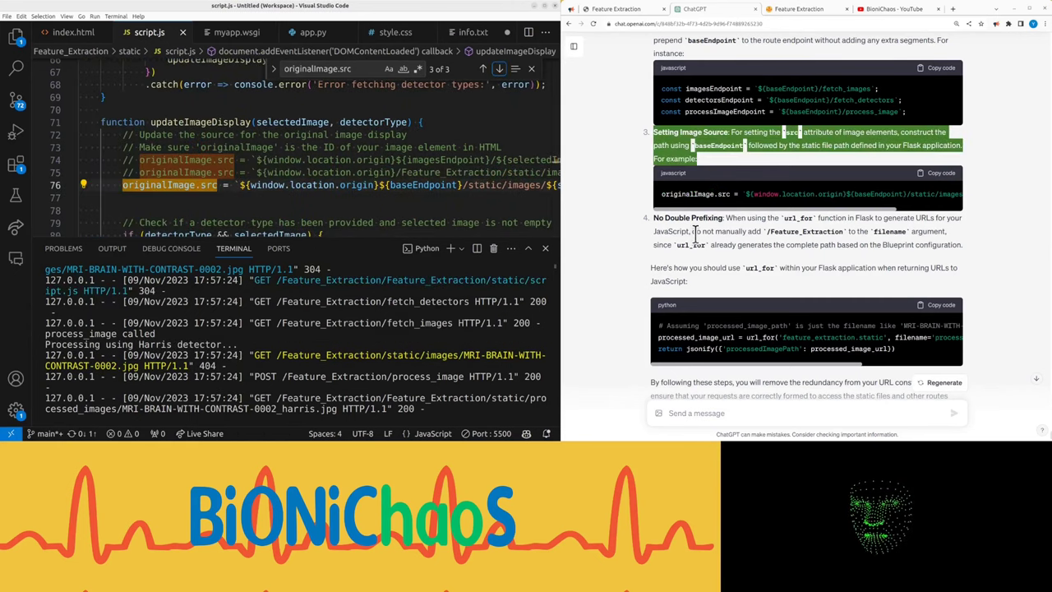
Set processedImage.src directly from data.processedImagePath at script.js line 107
triple_click(698, 235)
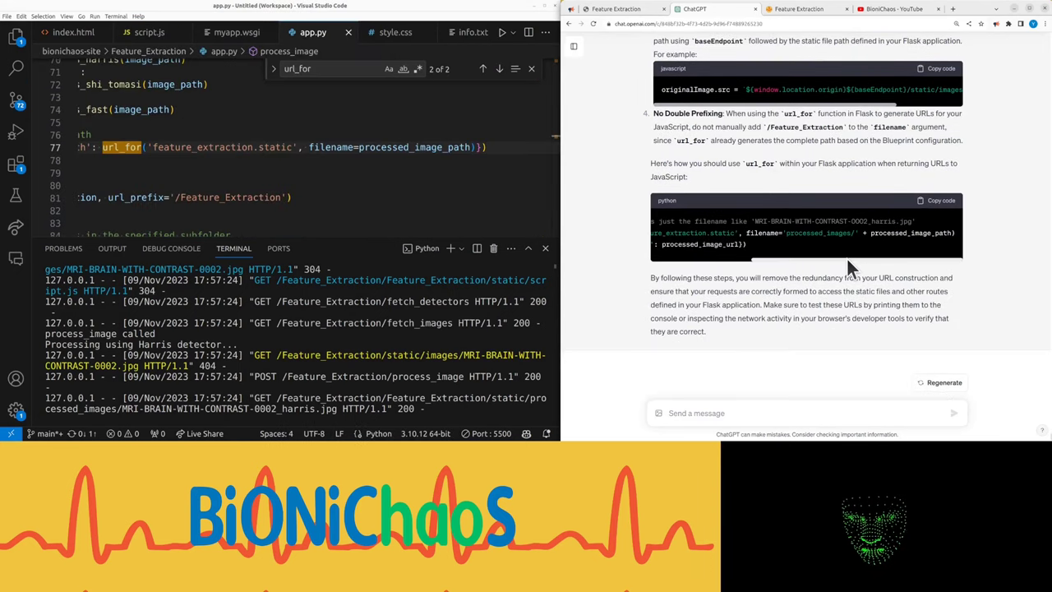
left_click_drag(847, 258, 693, 253)
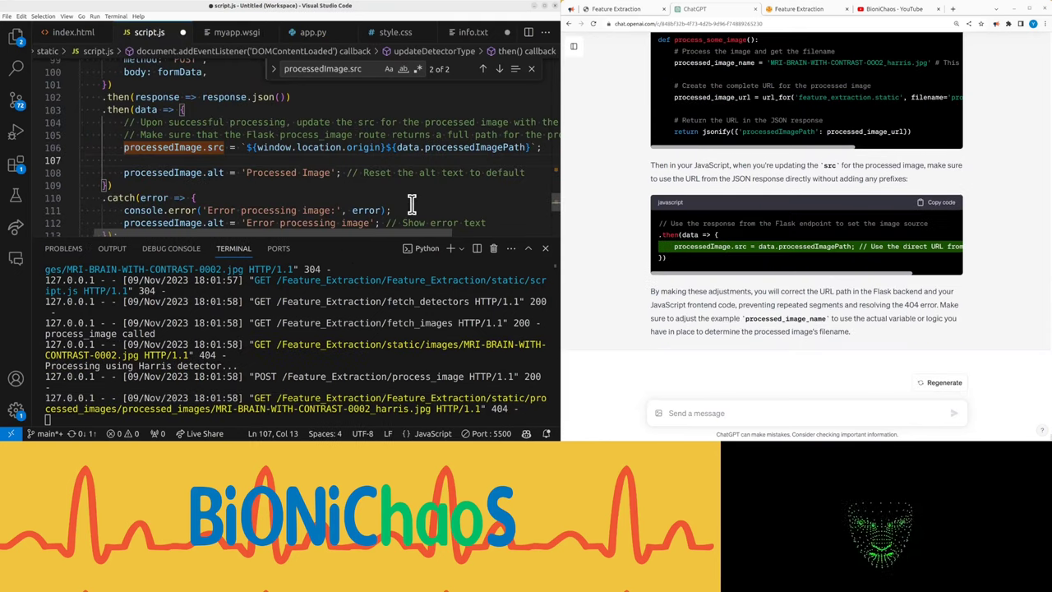
key("ctrl+v")
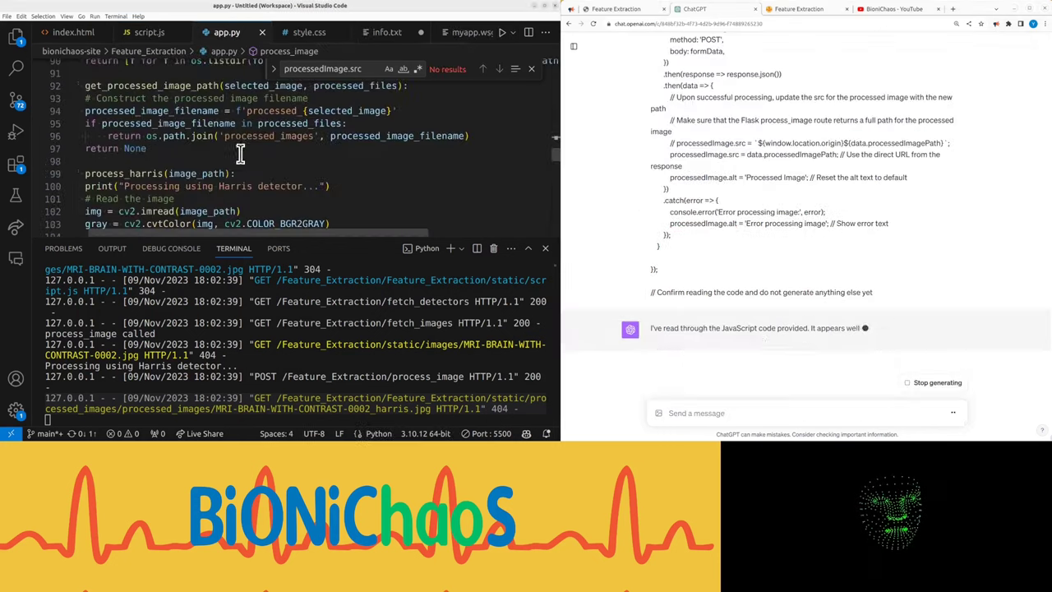
Select all app.py code and start a ChatGPT message 'the images are not loading and I get'
left_click(246, 136)
key("ctrl+a")
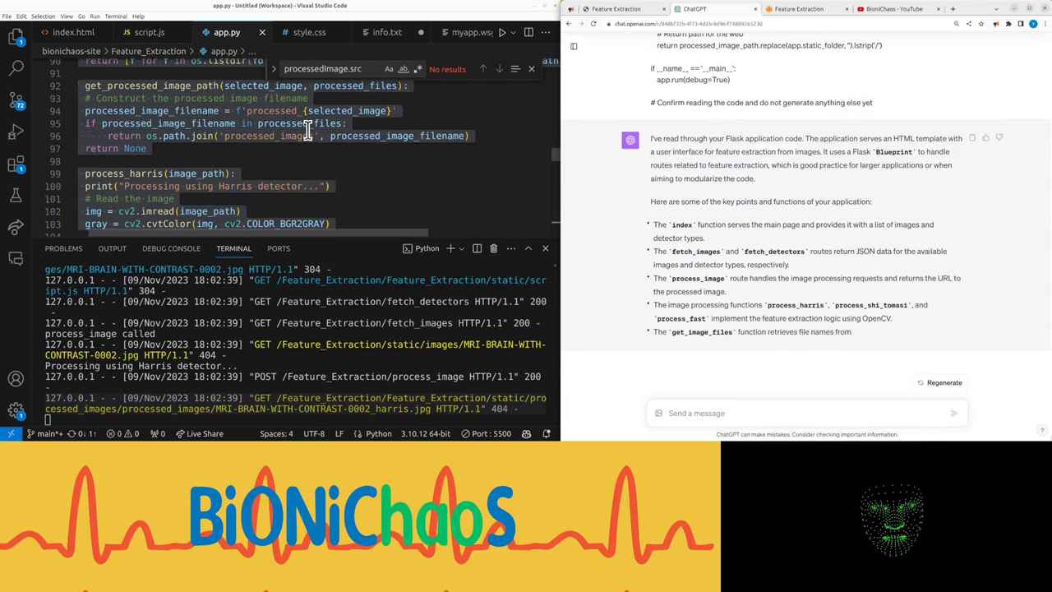
left_click(866, 442)
type("the")
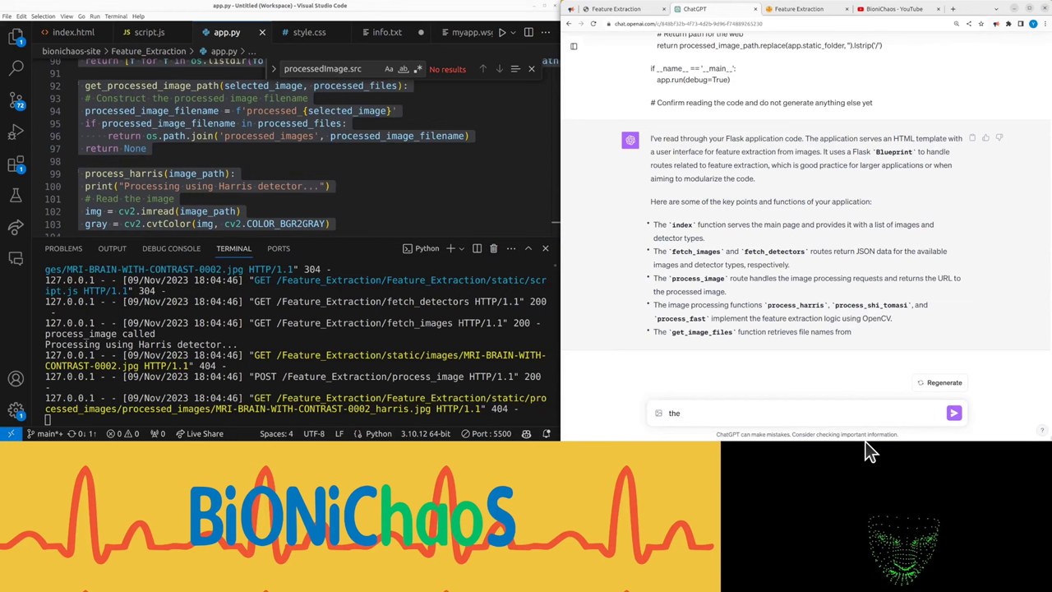
type(" images are not loading and ")
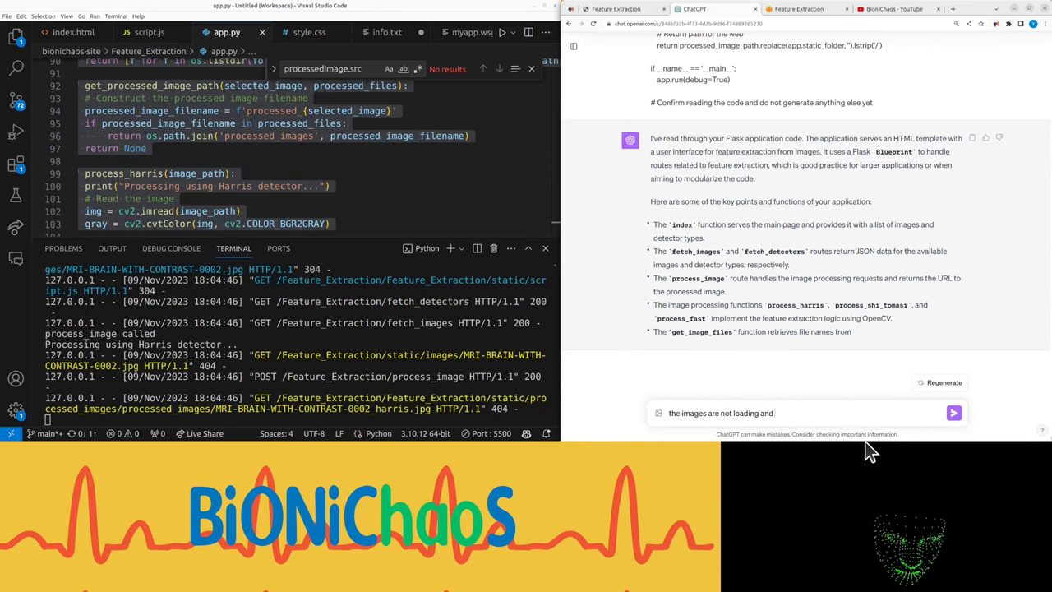
type("I get")
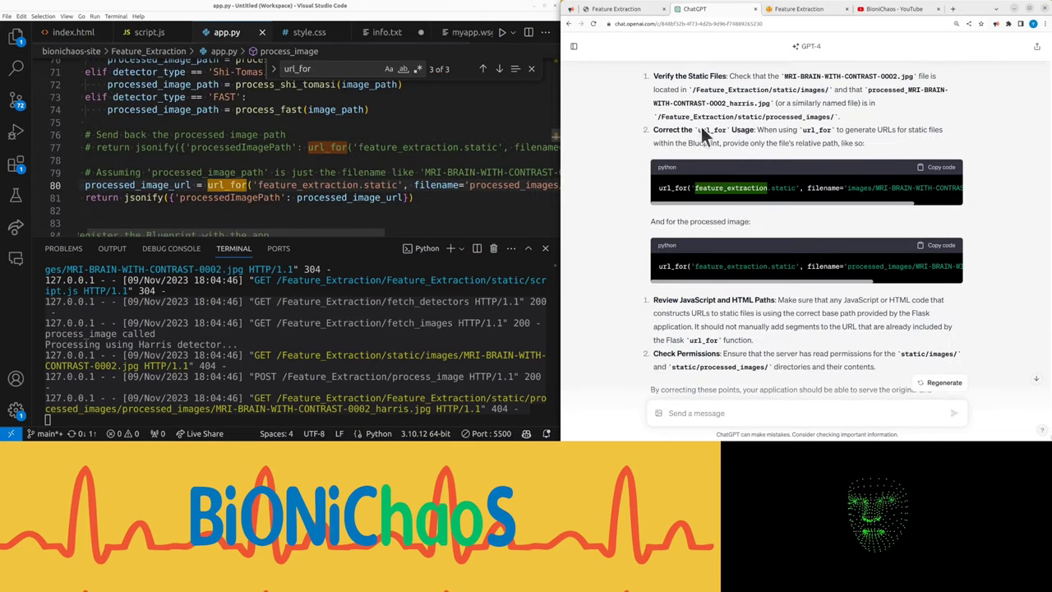
Add url_for lines for the original and processed images at app.py lines 82–83, fixing indentation
triple_click(700, 133)
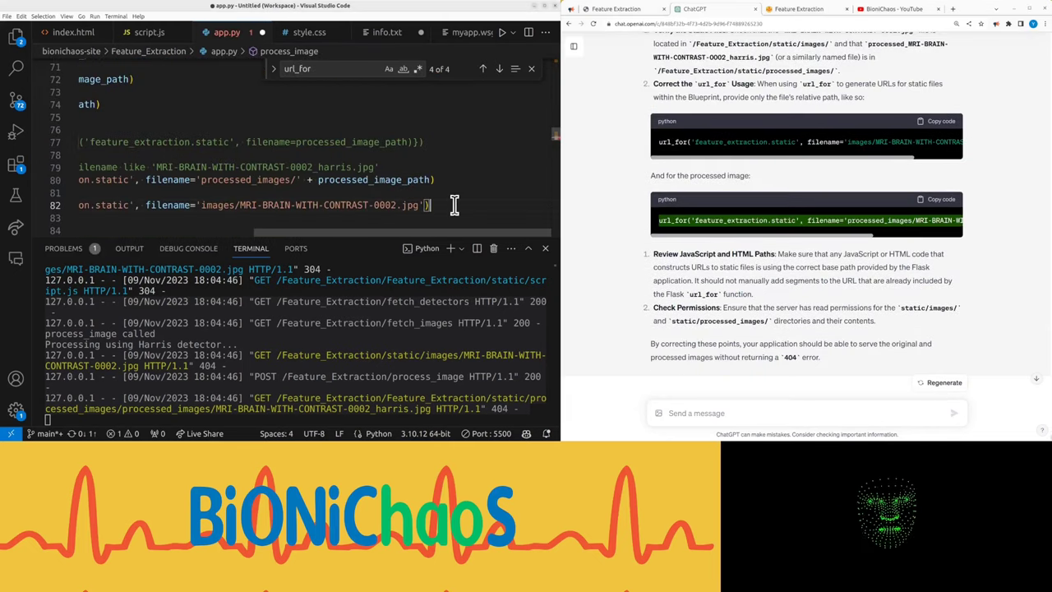
key("Return")
key("ctrl+v")
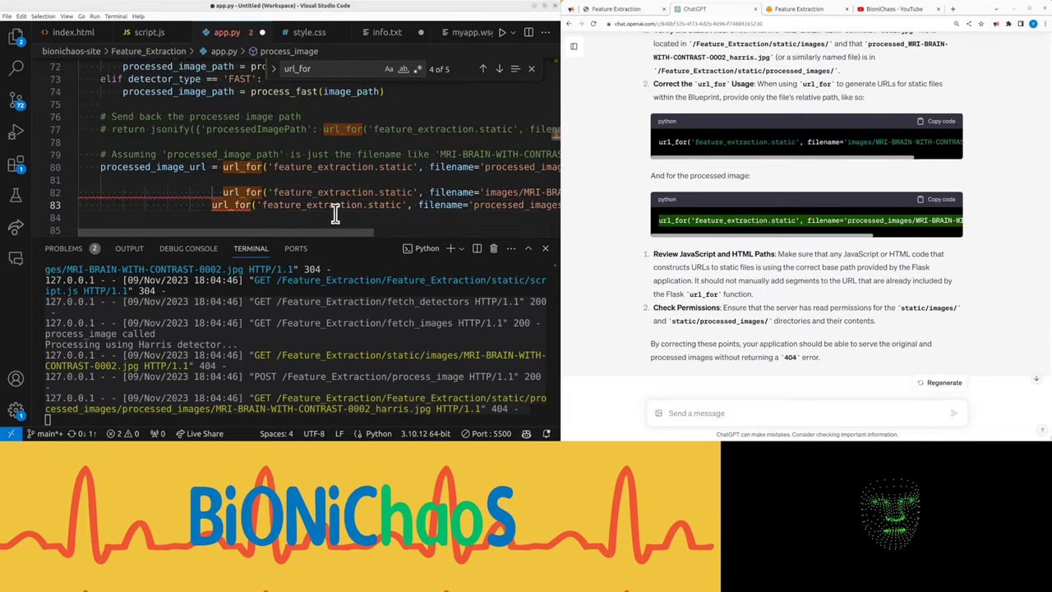
key("BackSpace")
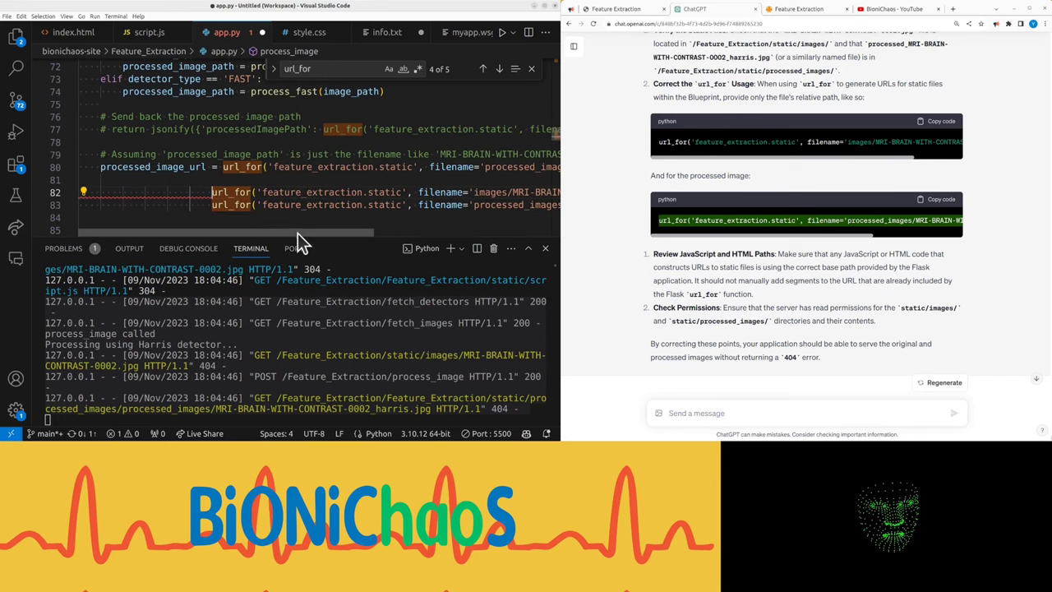
left_click_drag(300, 234, 404, 238)
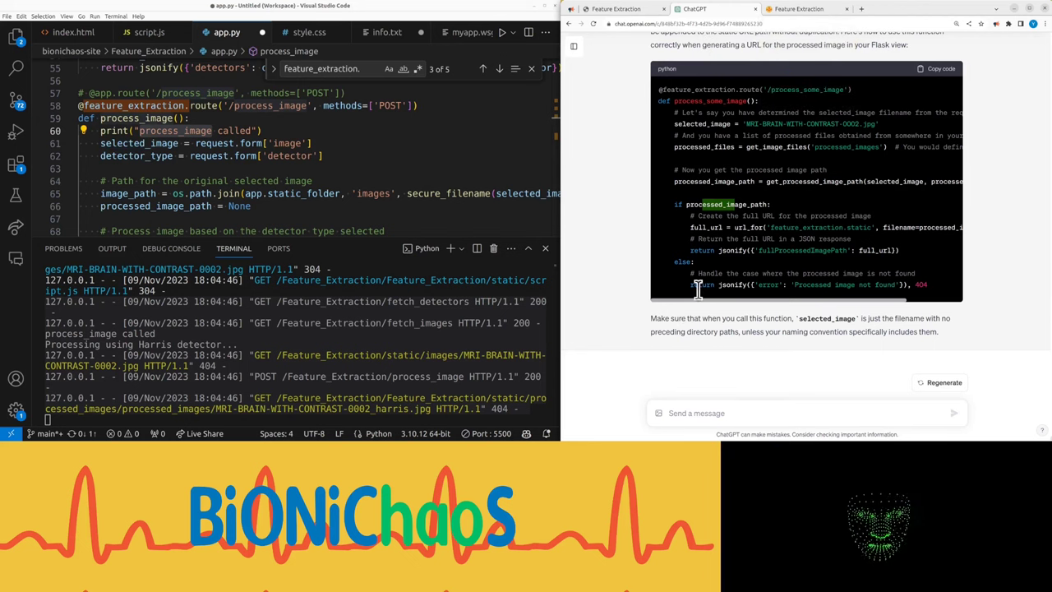
triple_click(713, 321)
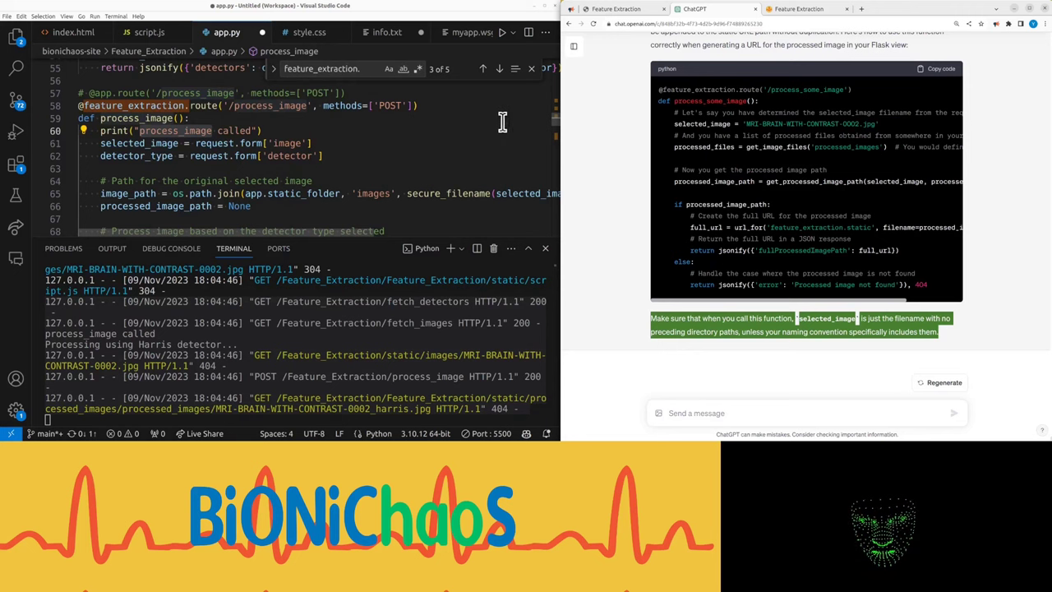
scroll(702, 179, "up", 5)
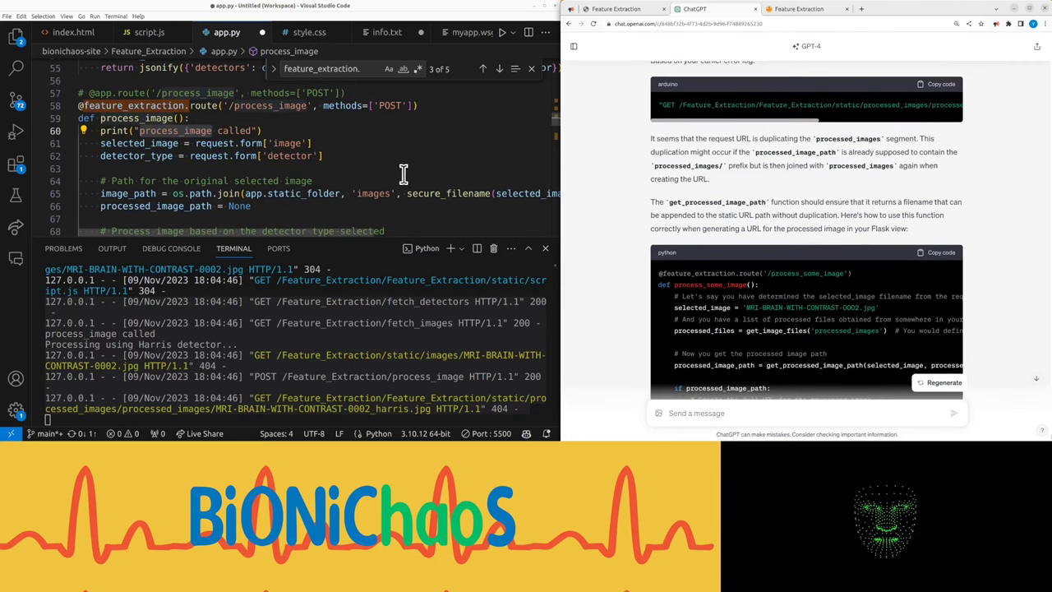
mouse_move(360, 240)
left_mouse_down()
mouse_move(359, 284)
mouse_move(355, 271)
left_mouse_up()
On the live BioniChaos Feature Extraction page, select ischemic-stroke-1.jpg from the image dropdown
left_click(633, 9)
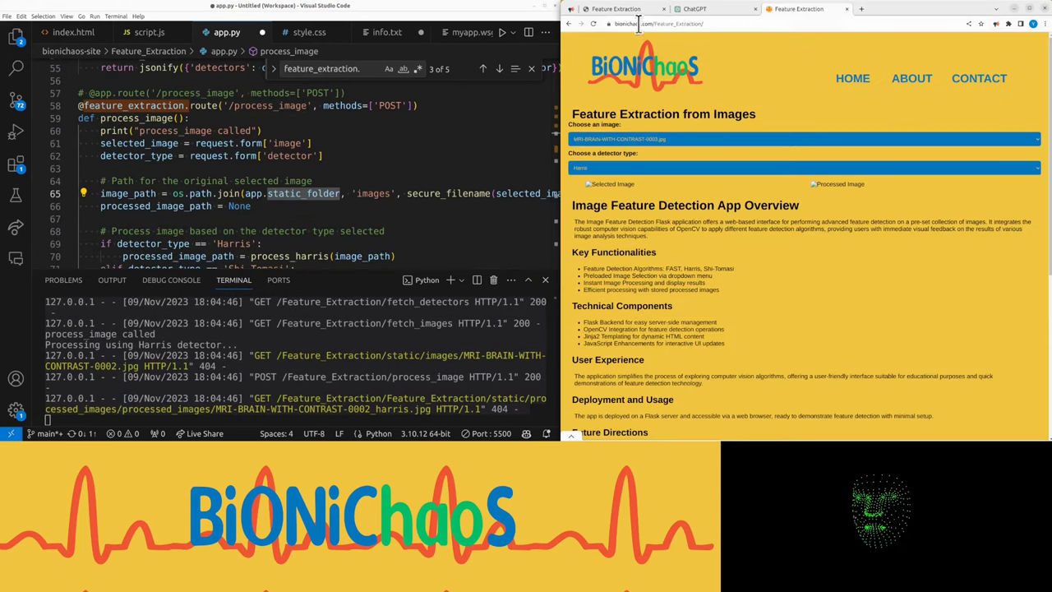
left_click(637, 74)
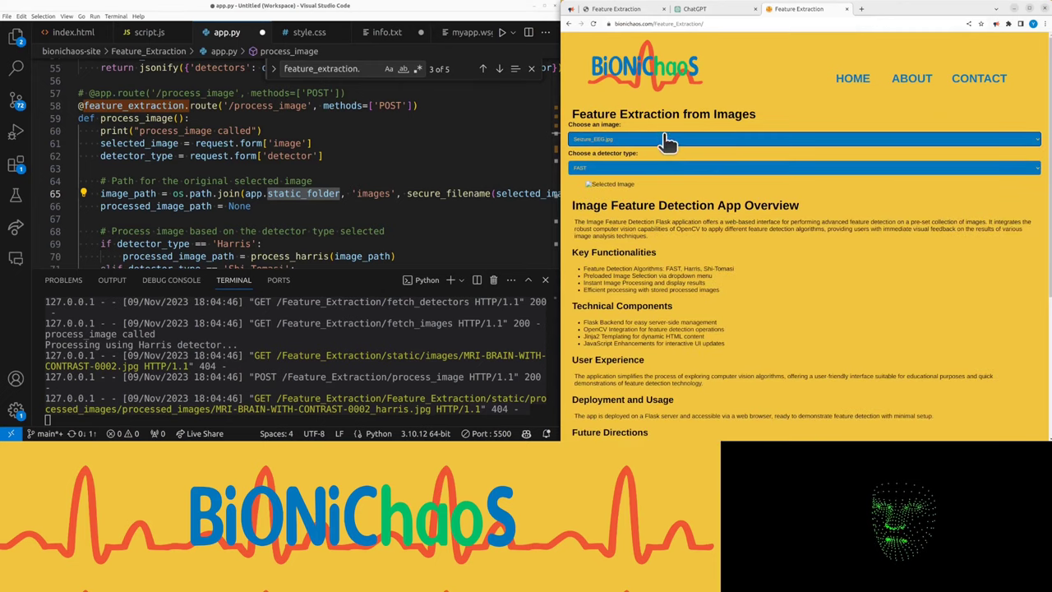
left_click(667, 141)
left_click(639, 203)
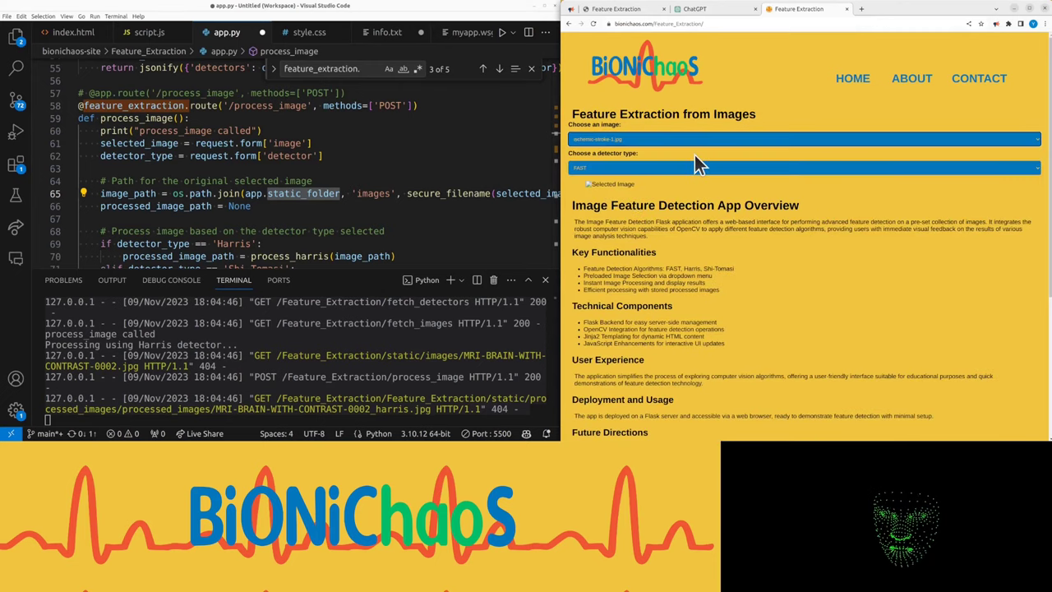
Visit the BioniChaos homepage, then return to the local Feature Extraction app tab
left_click(654, 86)
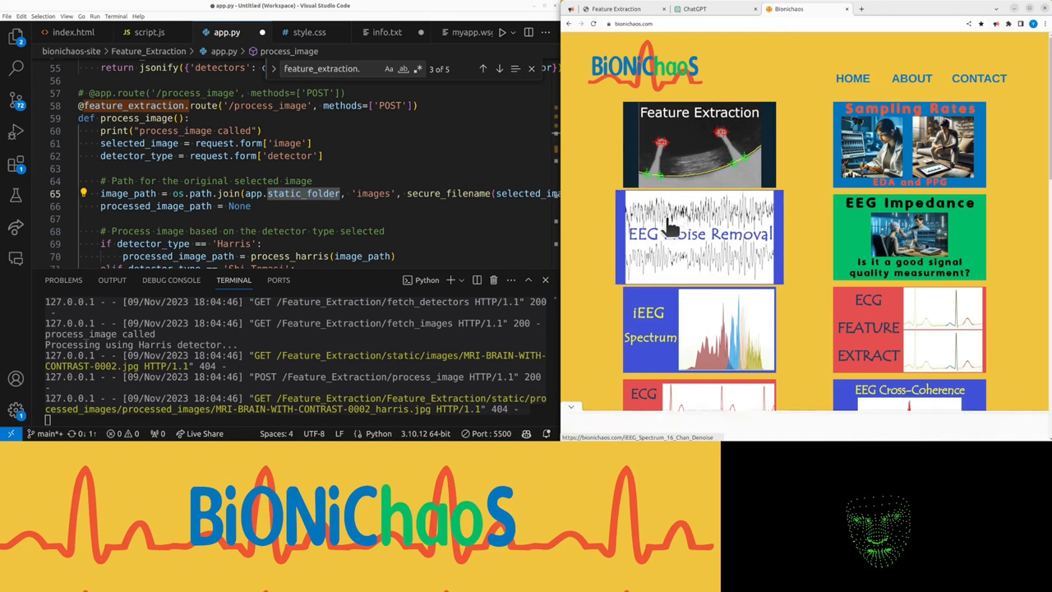
left_click(775, 11)
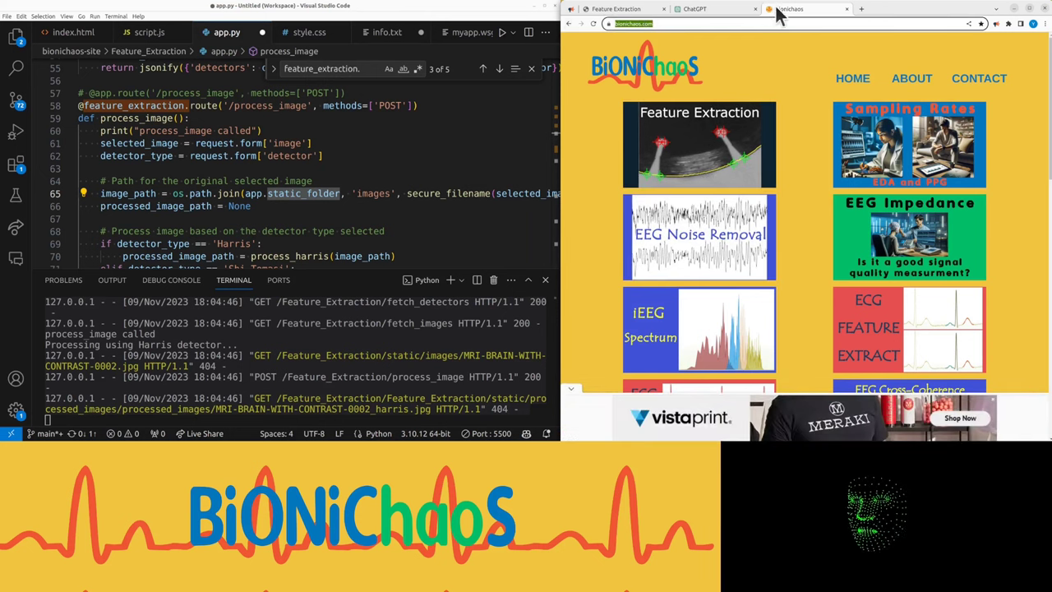
left_click(717, 10)
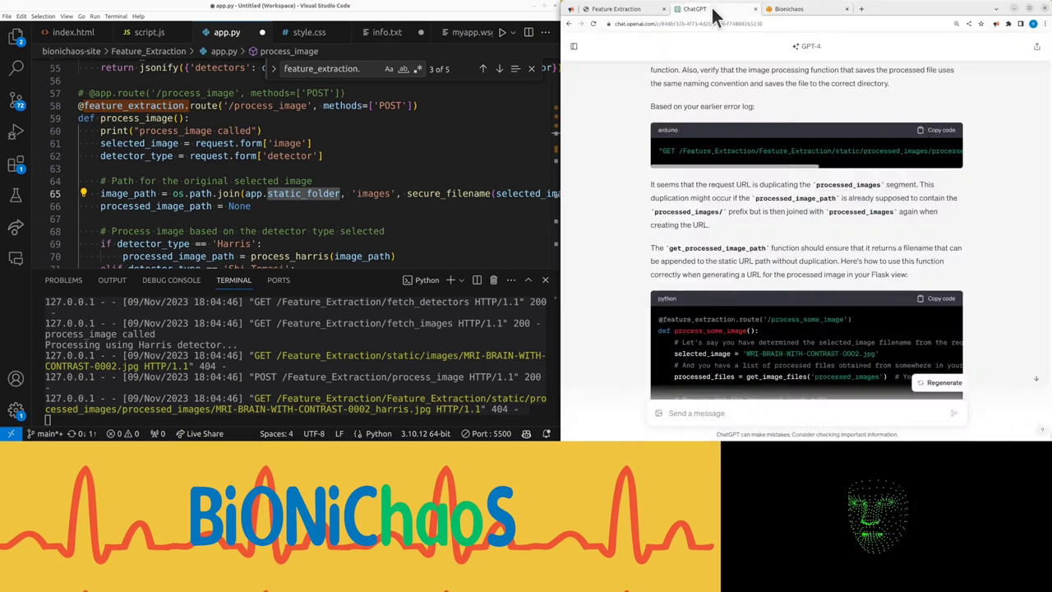
left_click(616, 10)
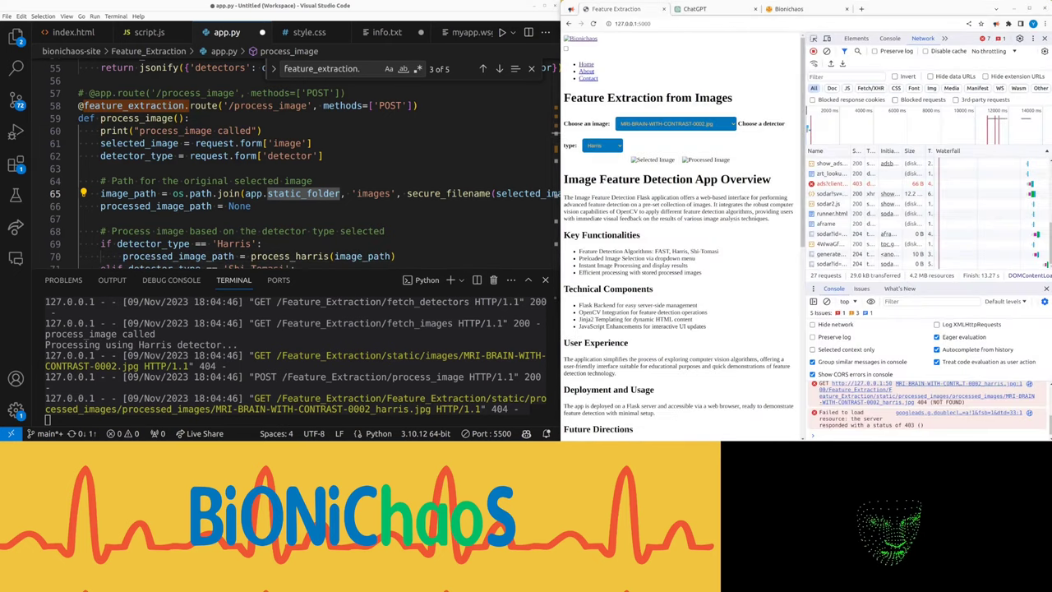